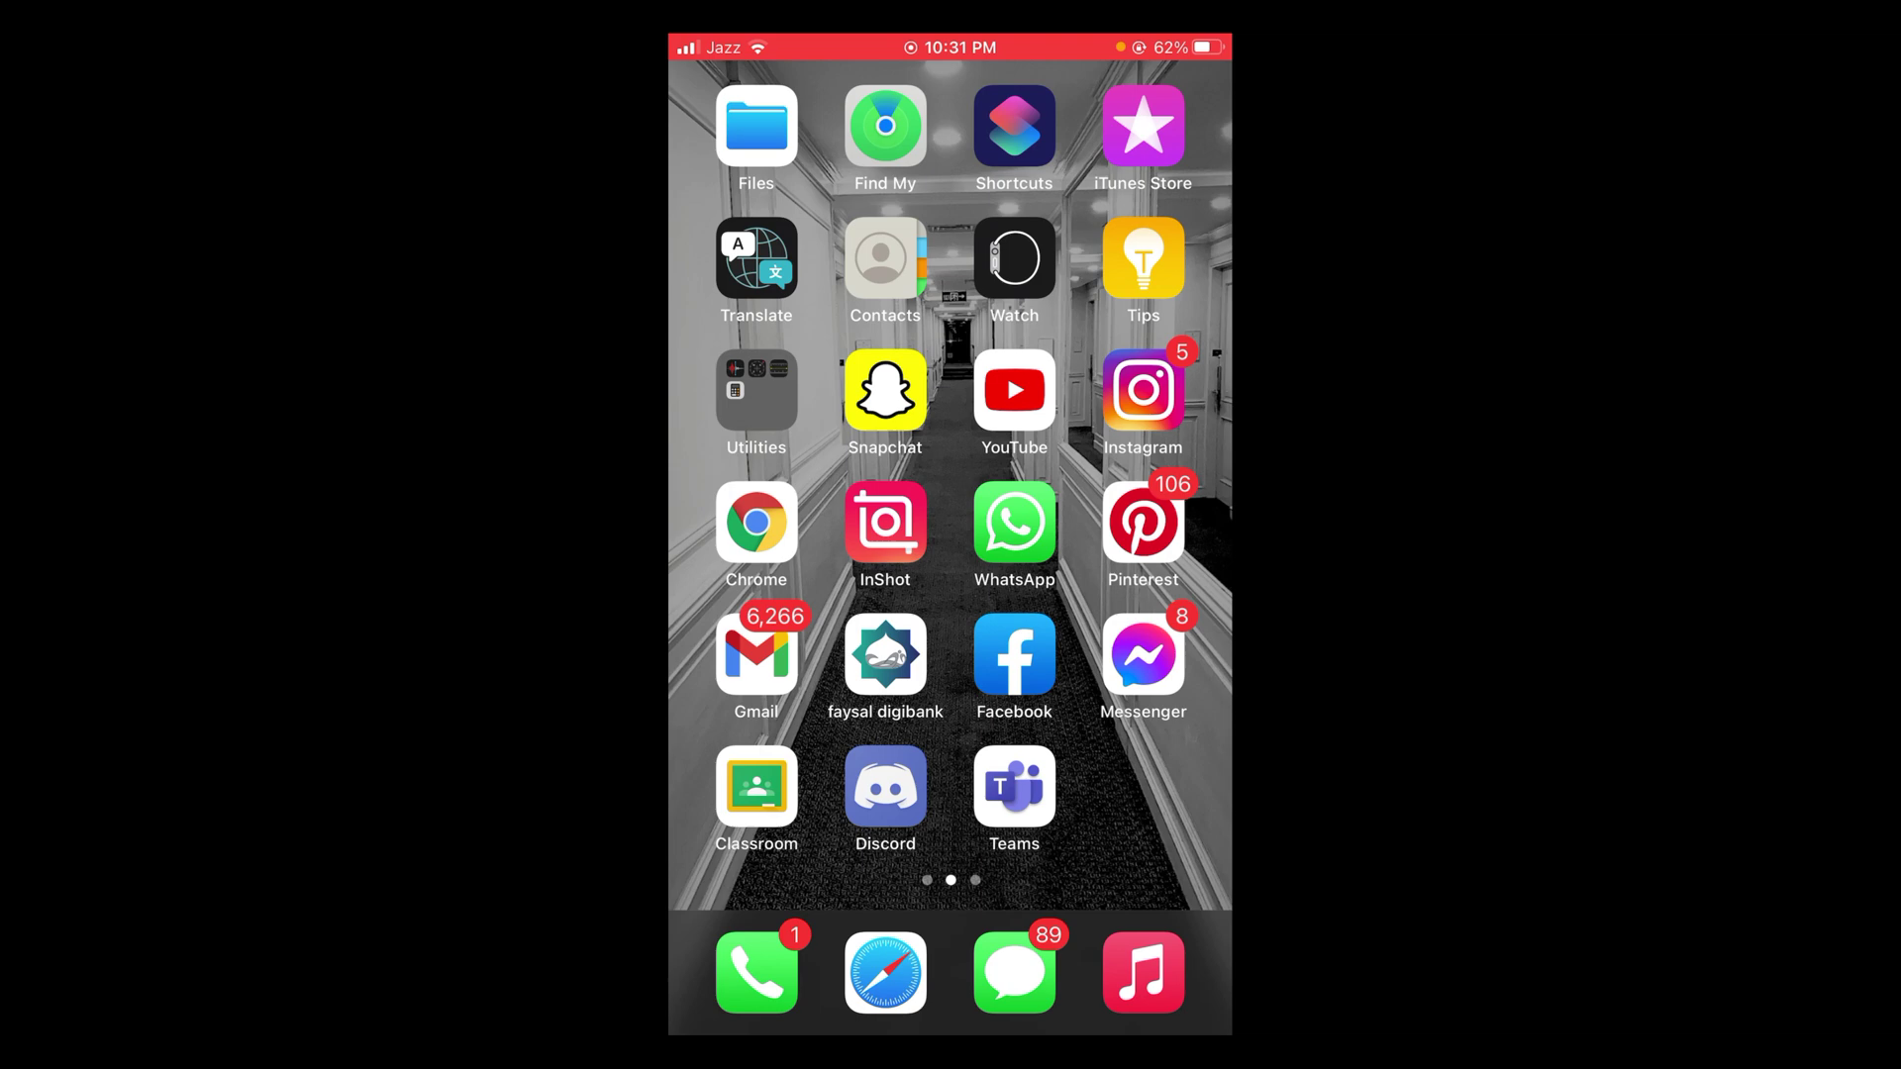
Start a new Facebook account sign-up and enter the first name and surname, fixing a stray letter.
click(1015, 657)
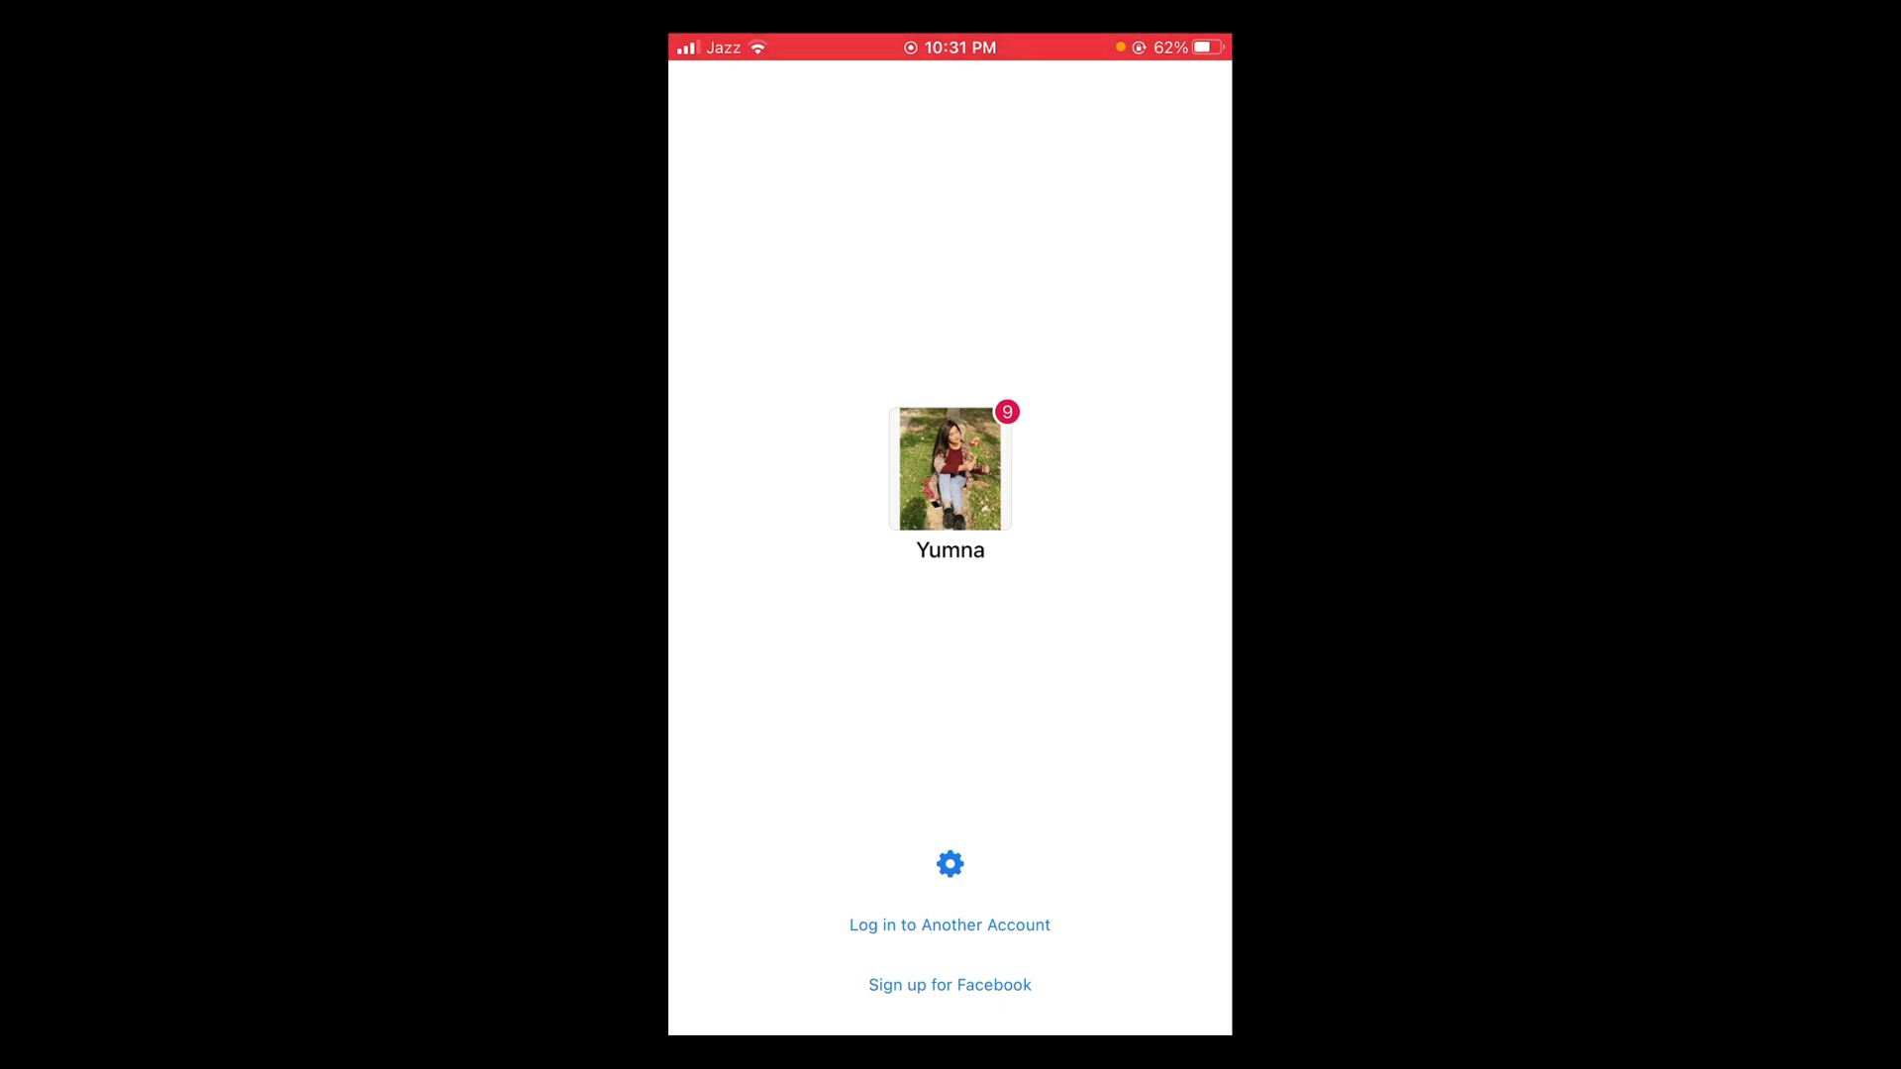
click(948, 984)
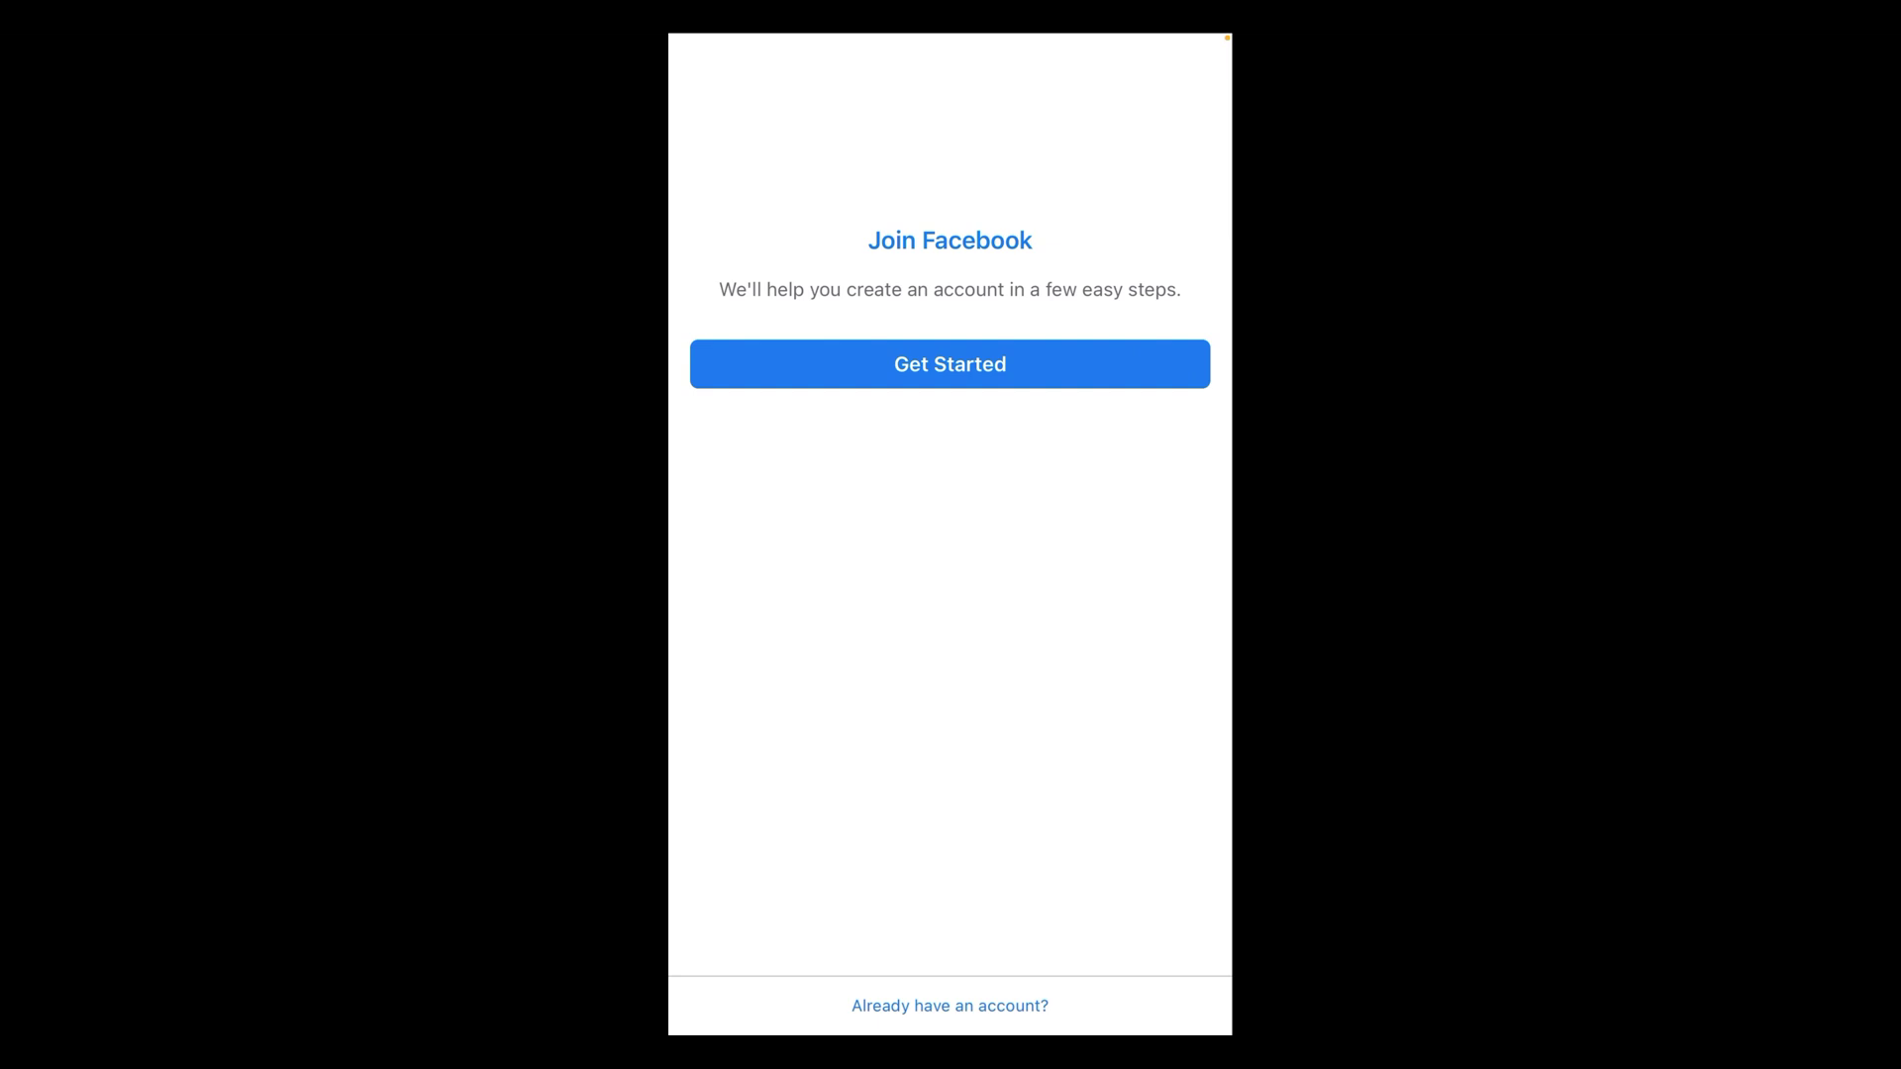
click(949, 364)
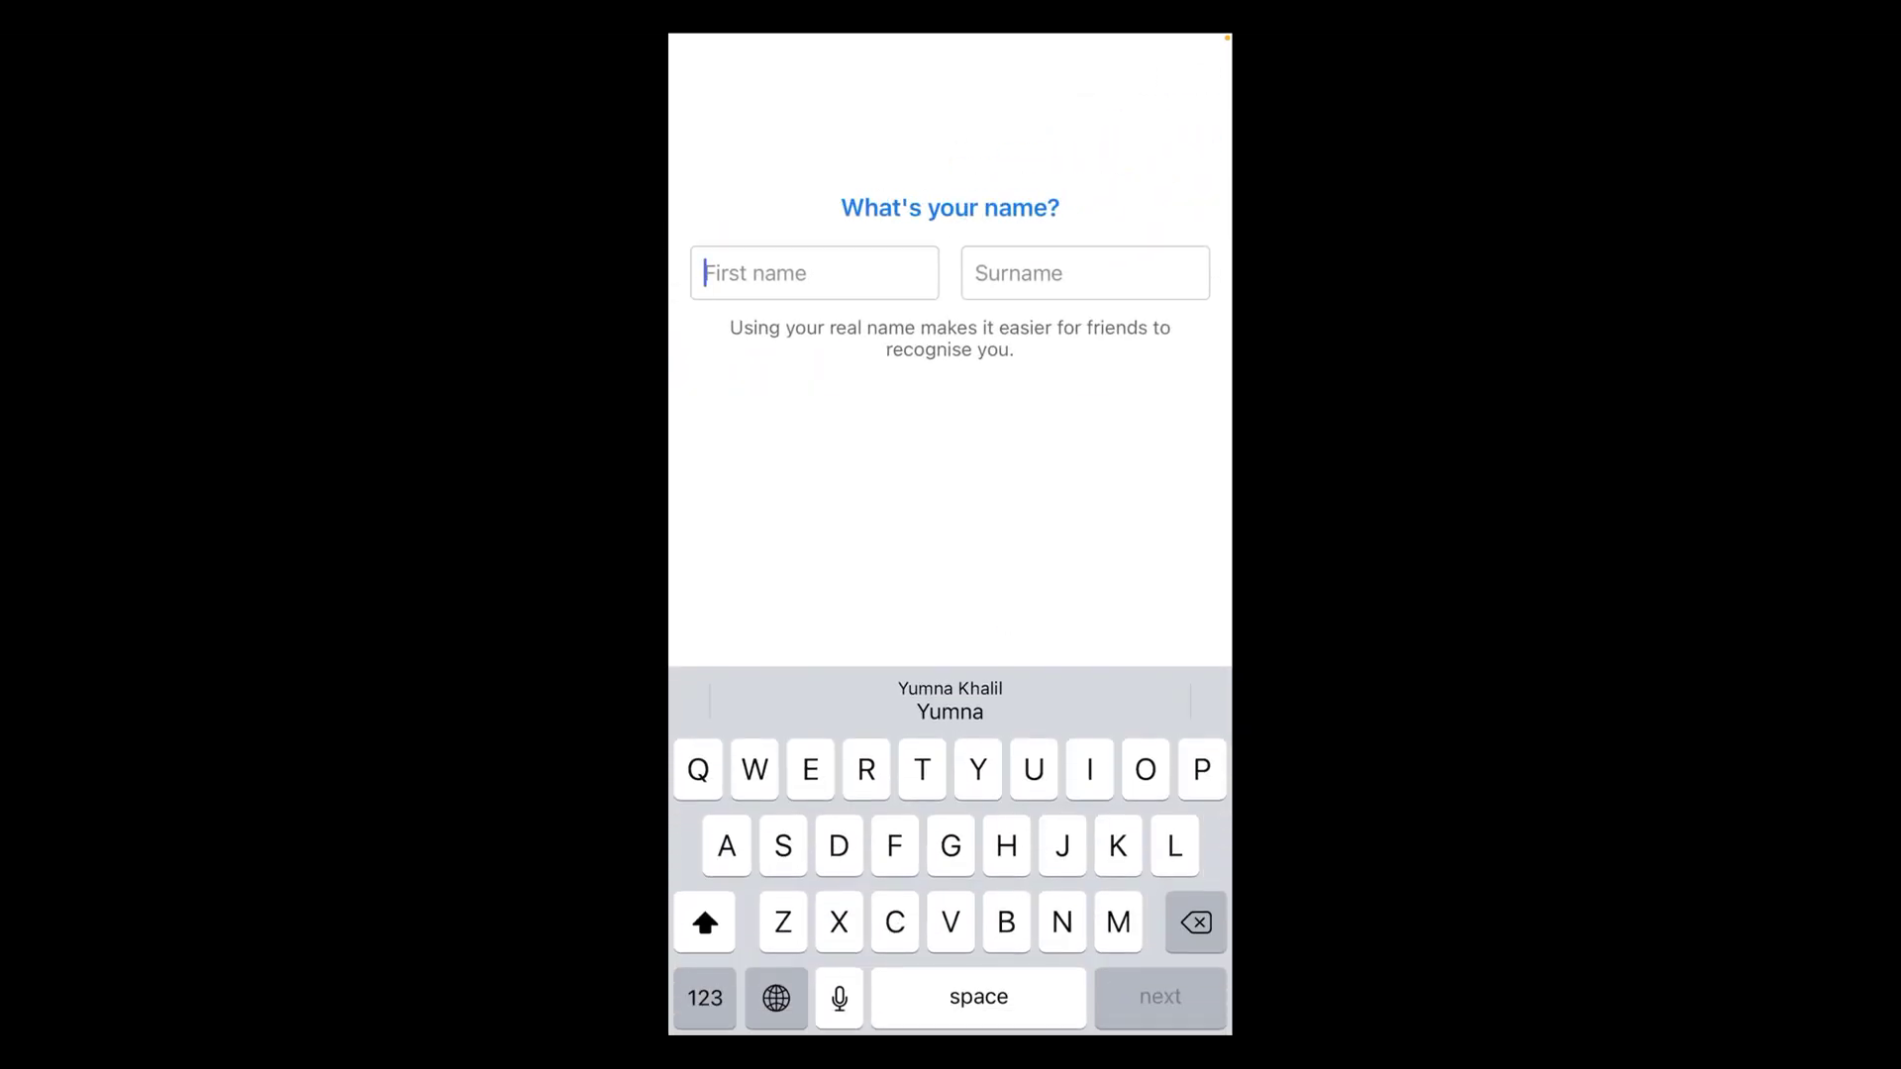
text(P)
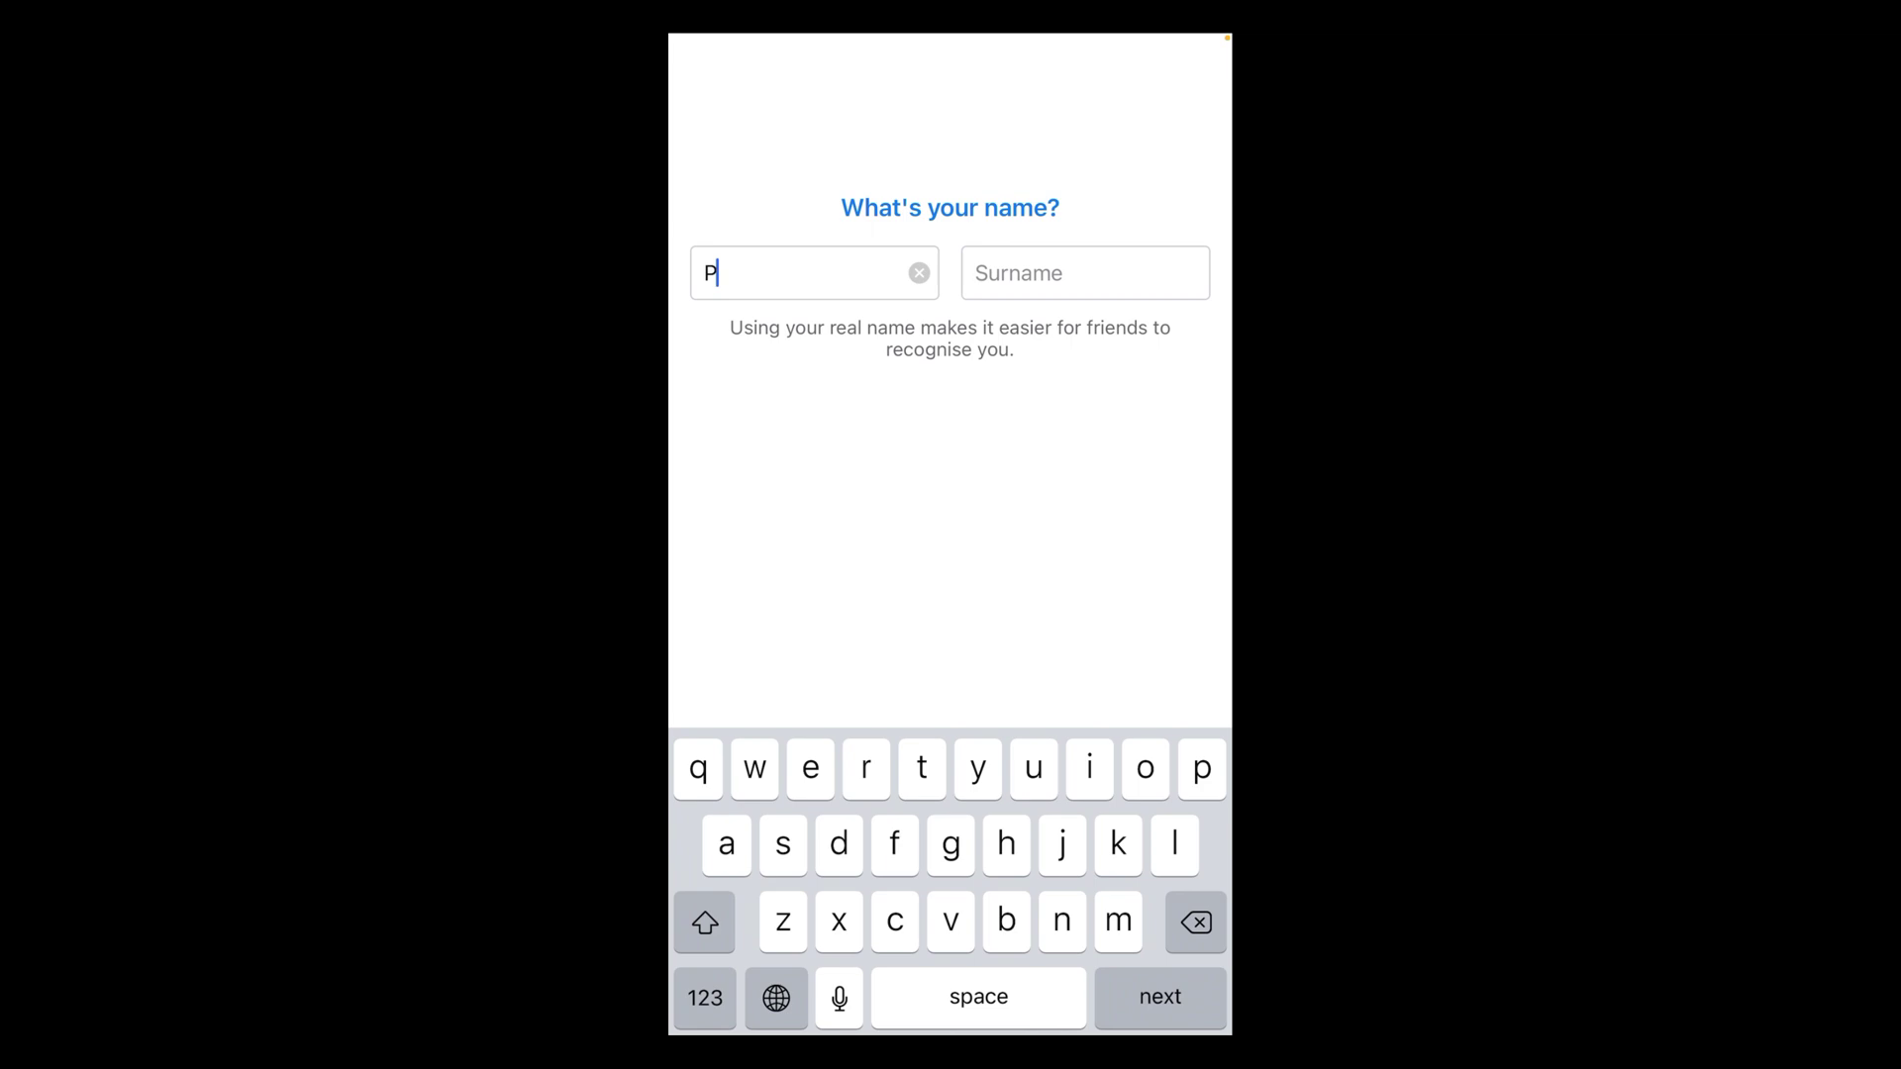
text(rocessin)
text(g)
click(1084, 273)
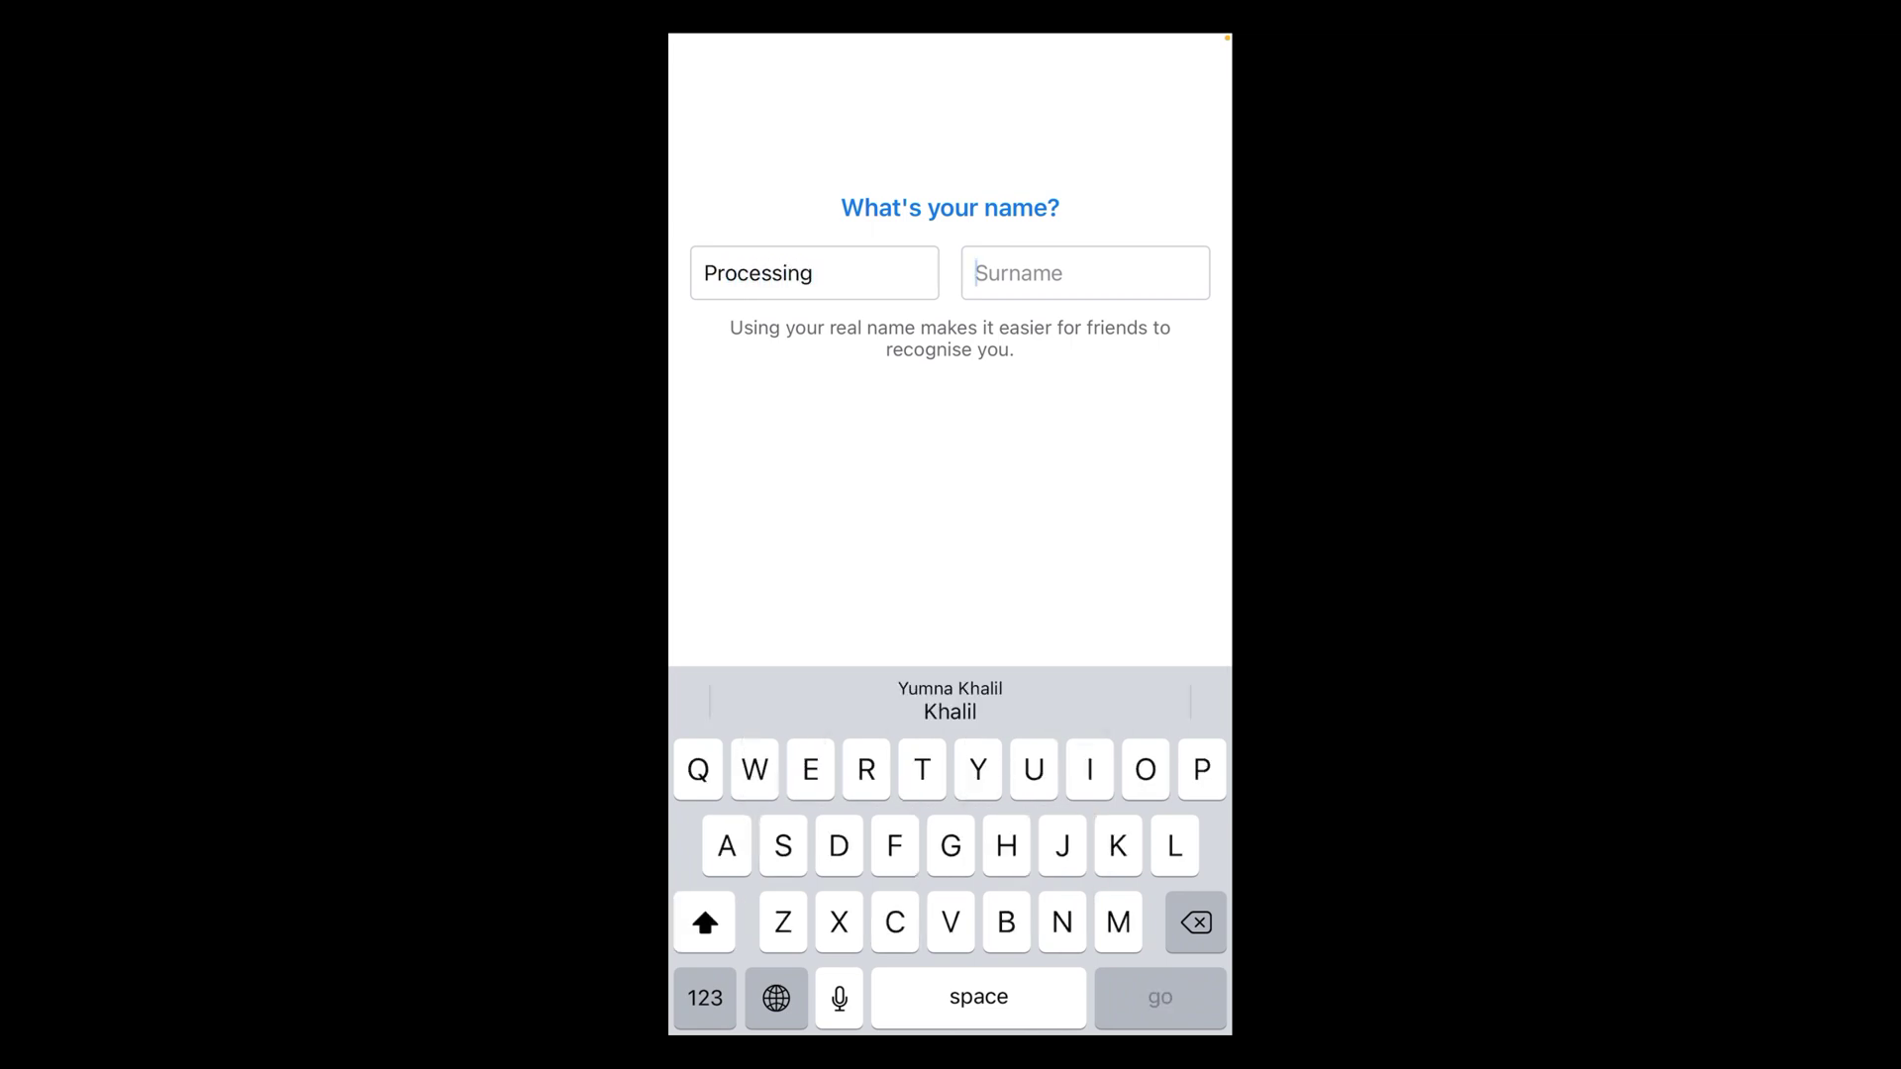
text(Brainsa)
key(BackSpace)
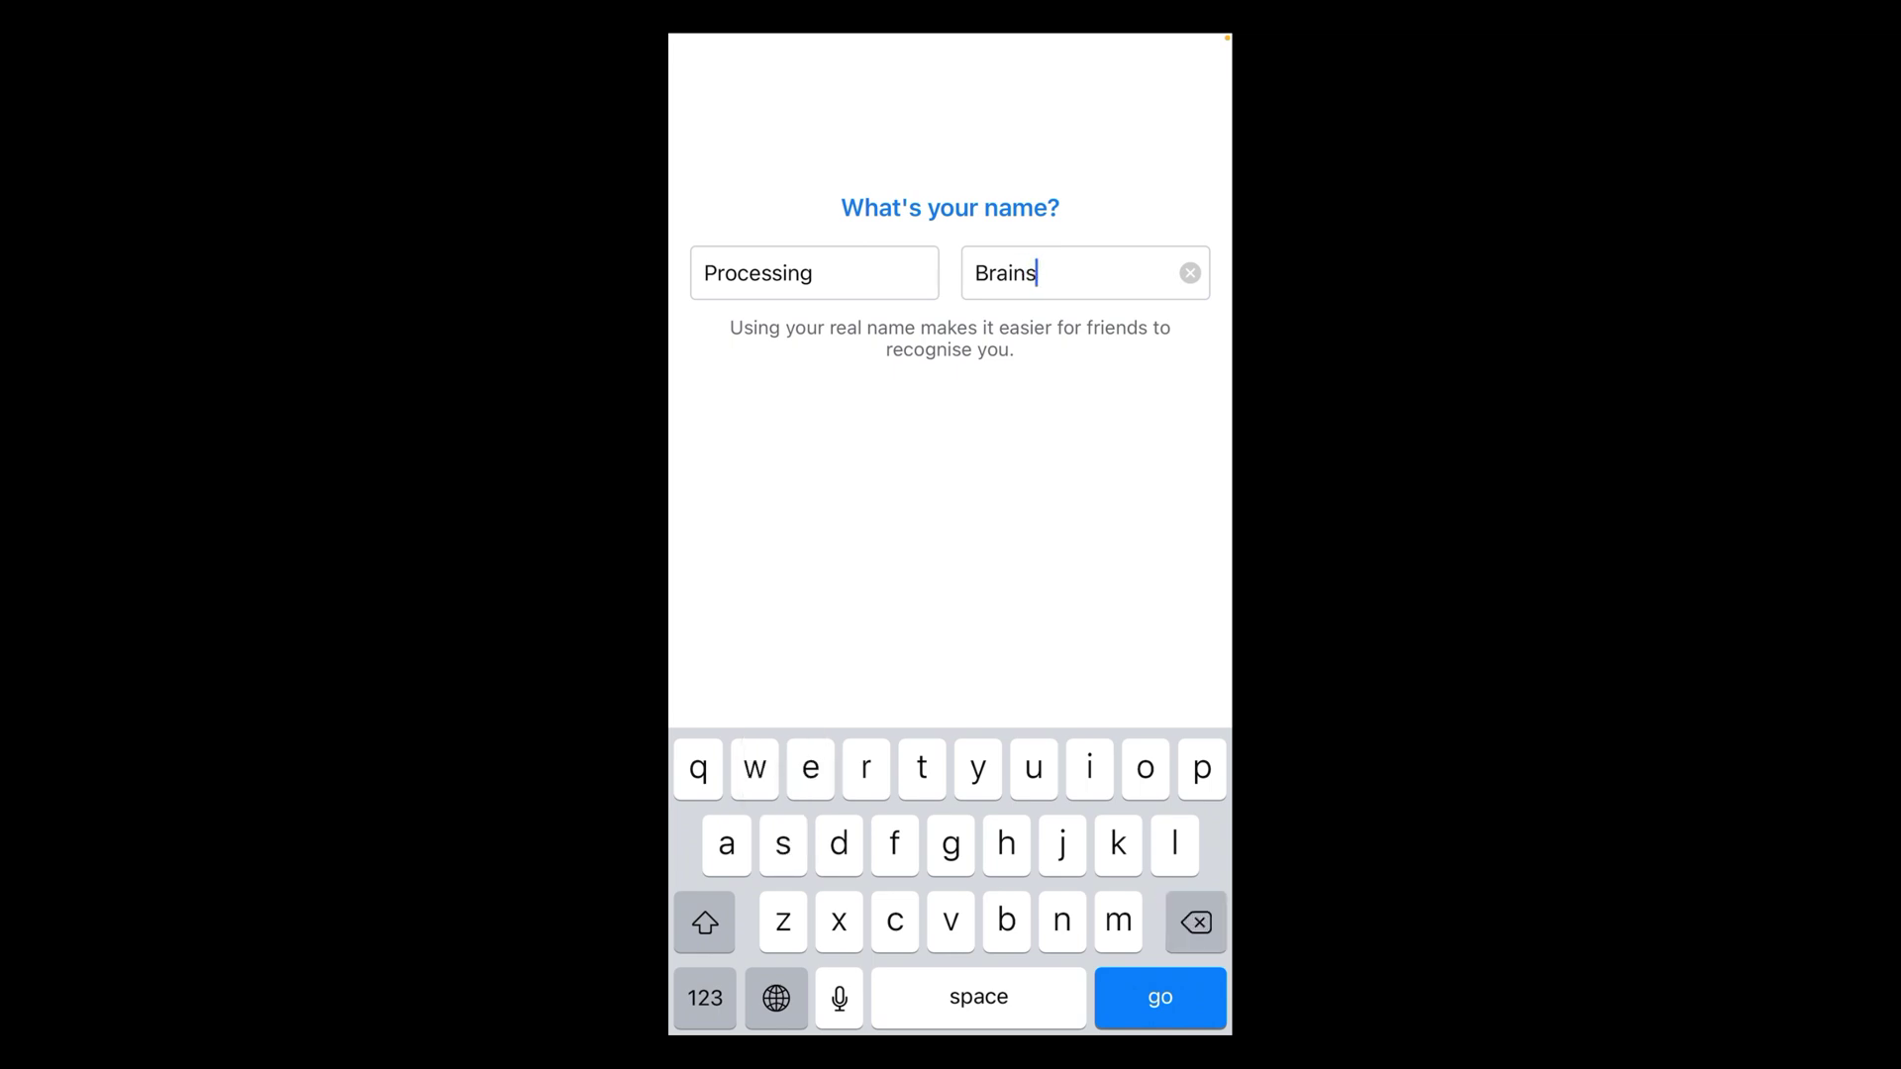
click(1160, 997)
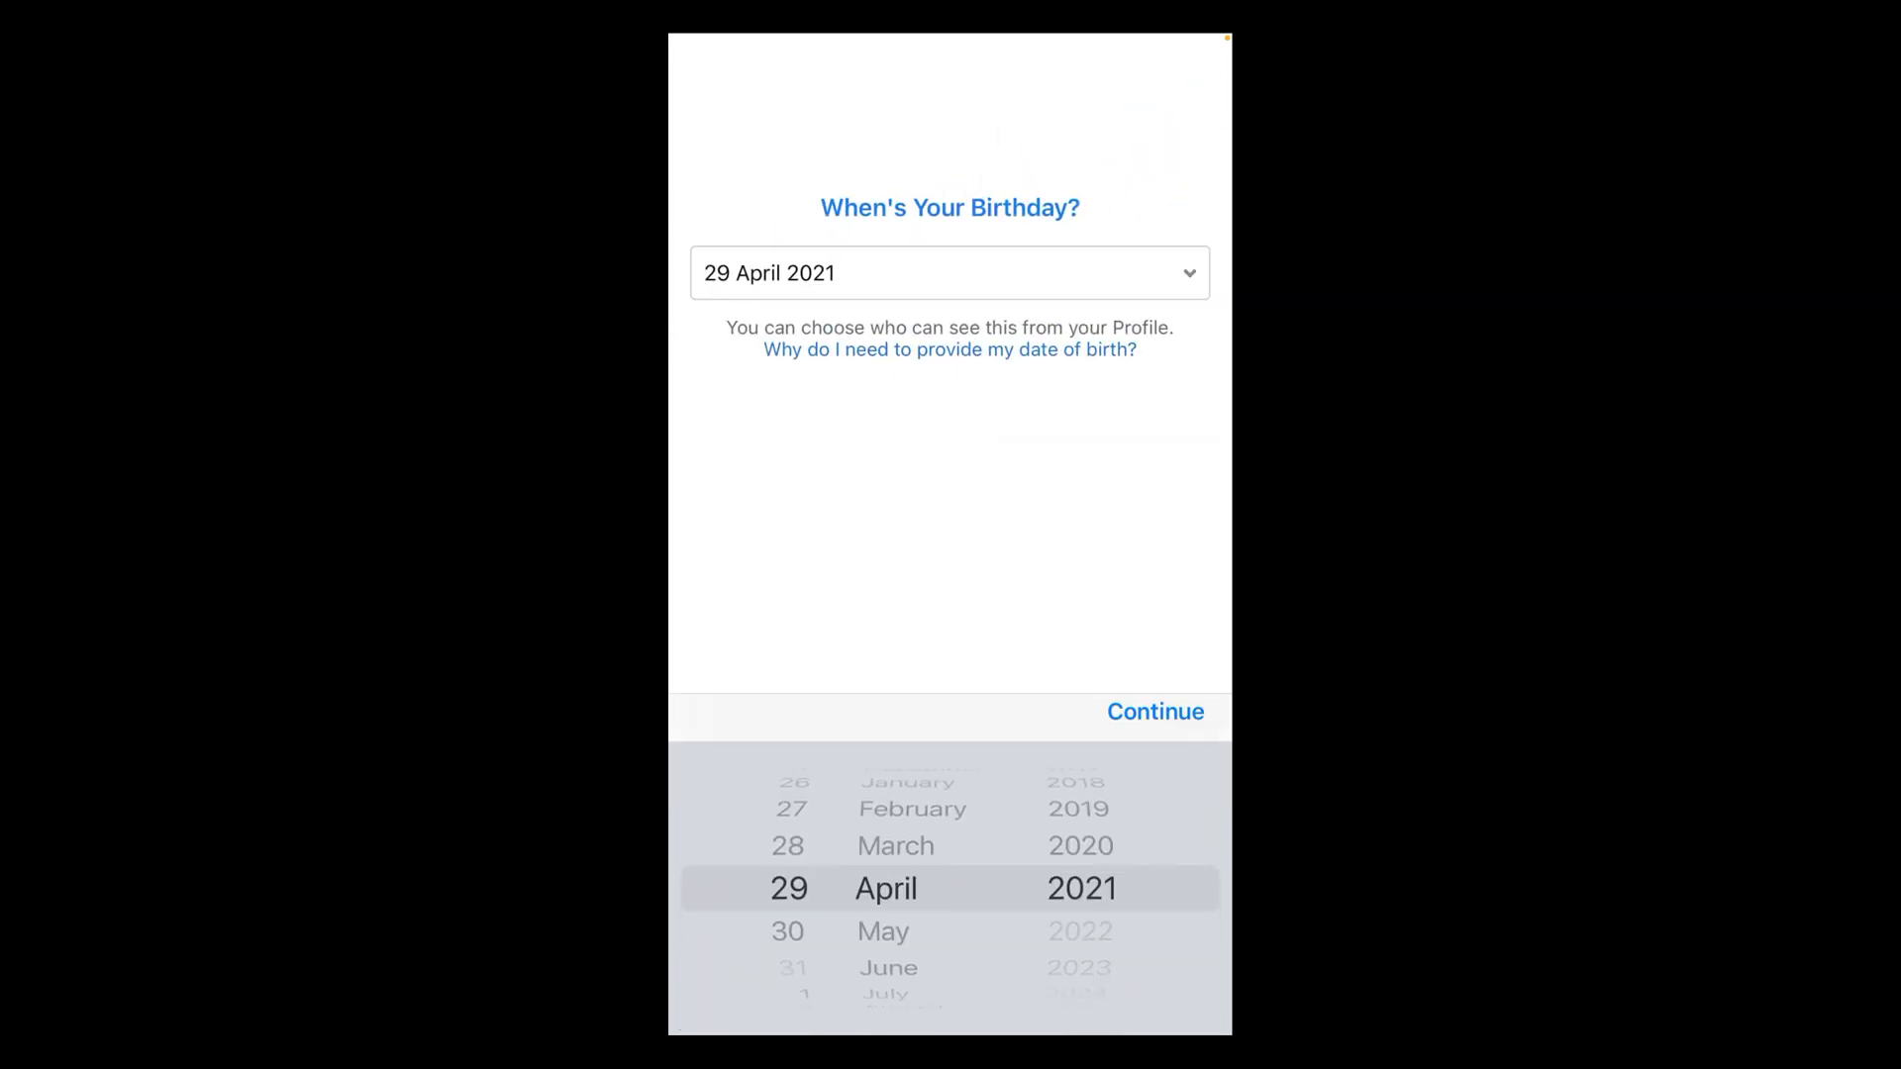
scroll(1079, 888, up, 10)
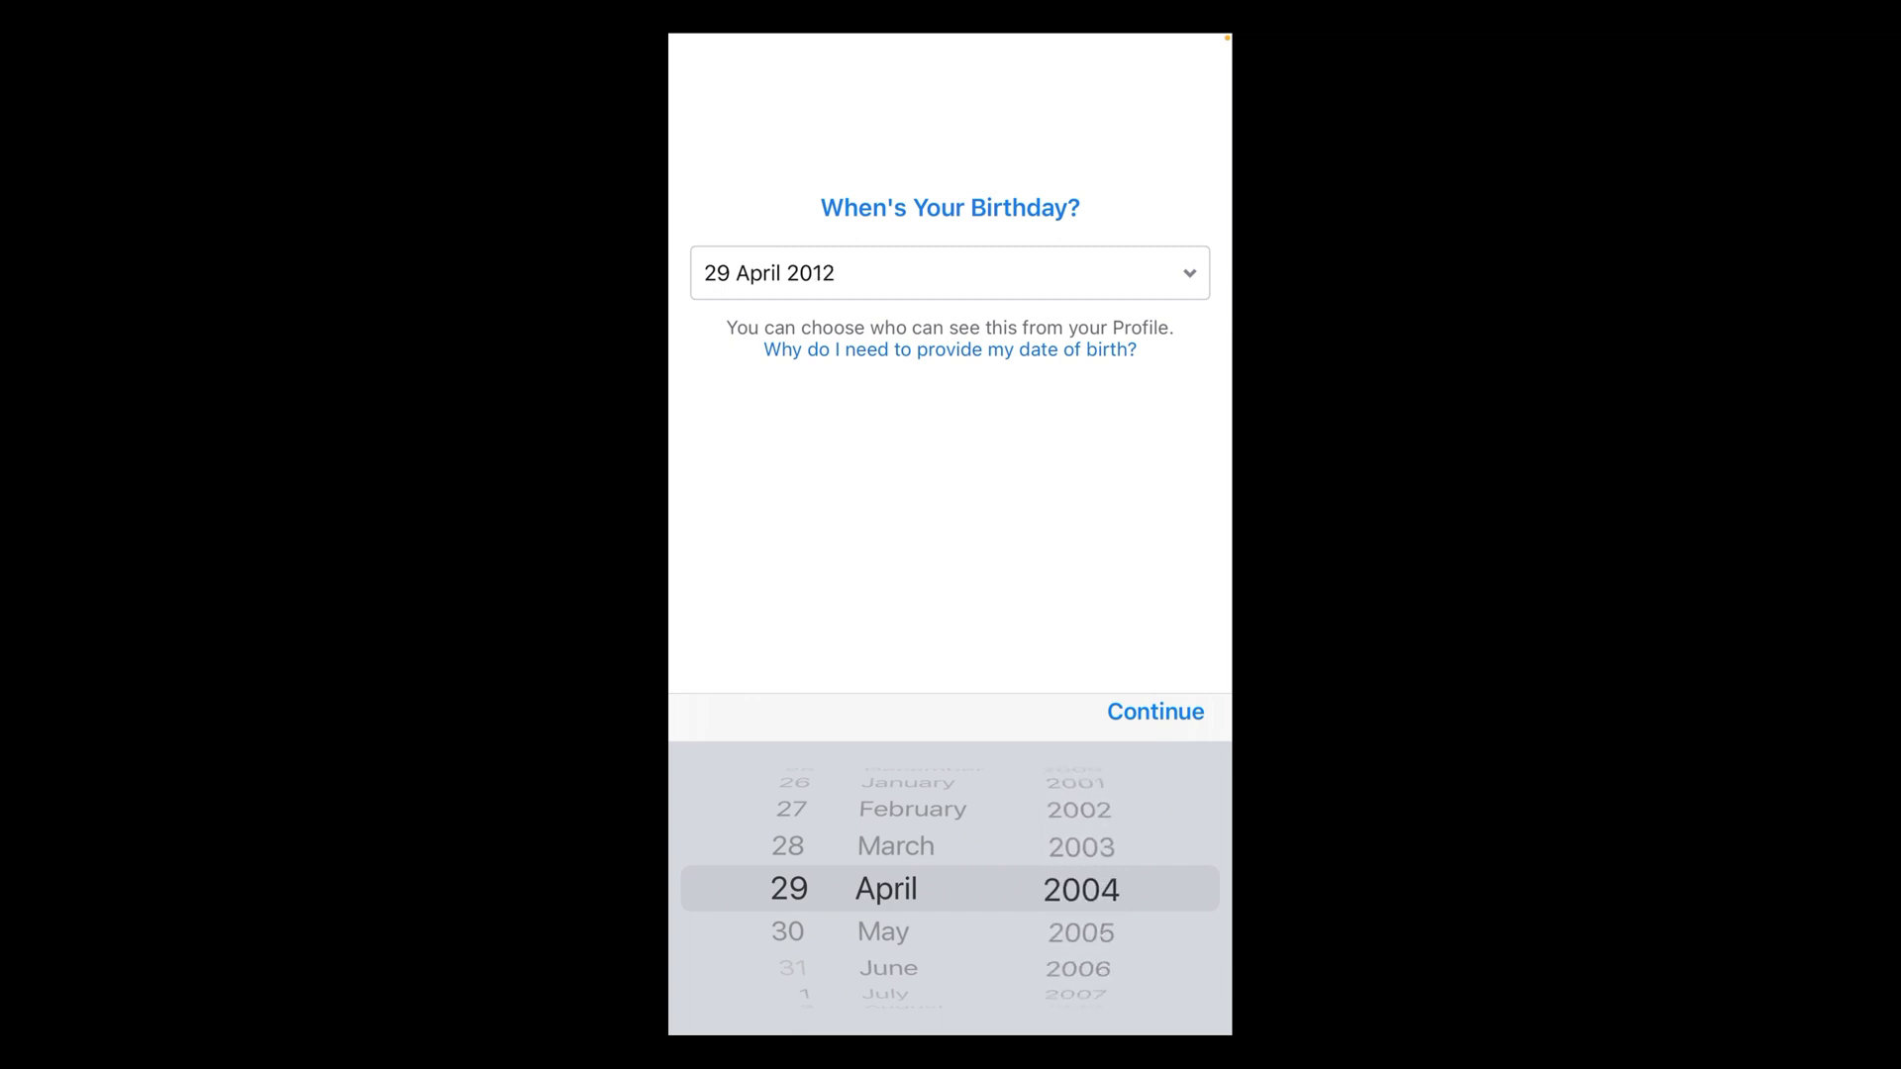
scroll(1079, 888, up, 5)
click(1155, 711)
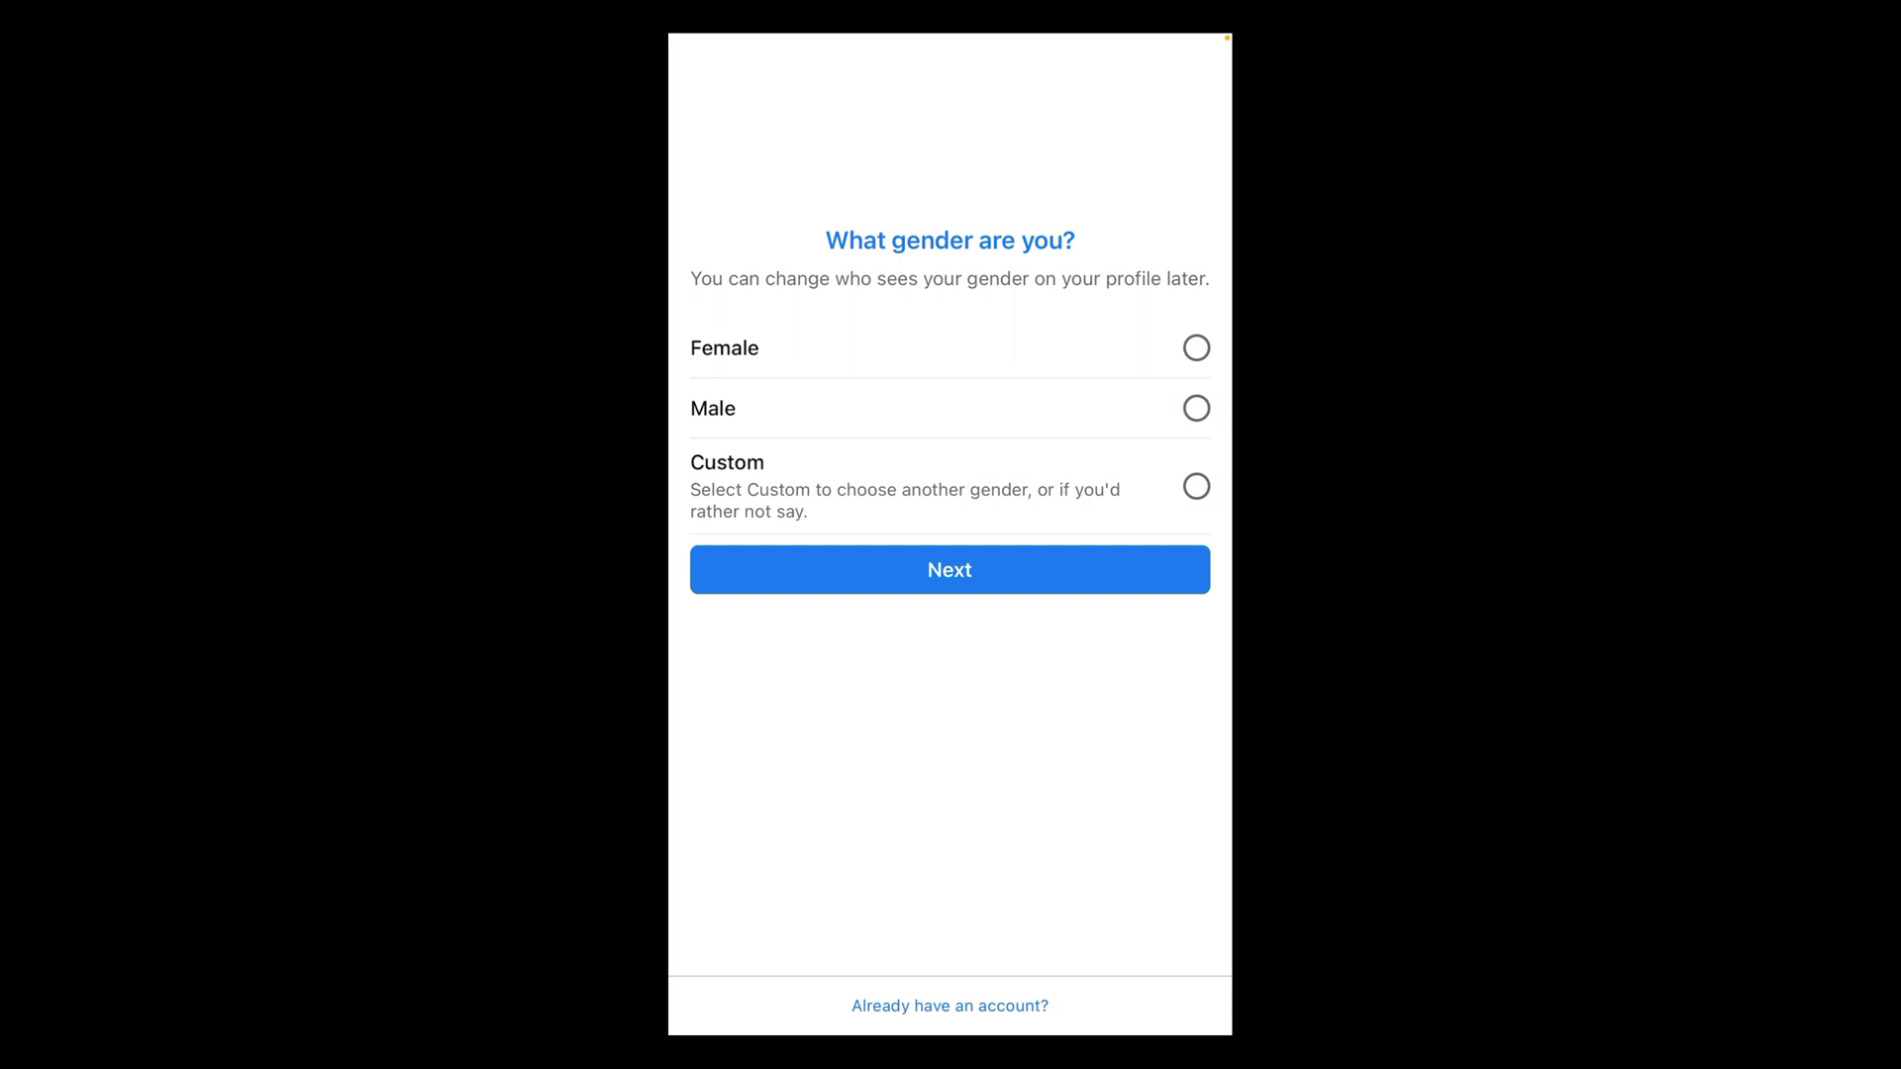
click(1195, 349)
Sign up with a pasted email address instead of a mobile number and submit it.
click(950, 569)
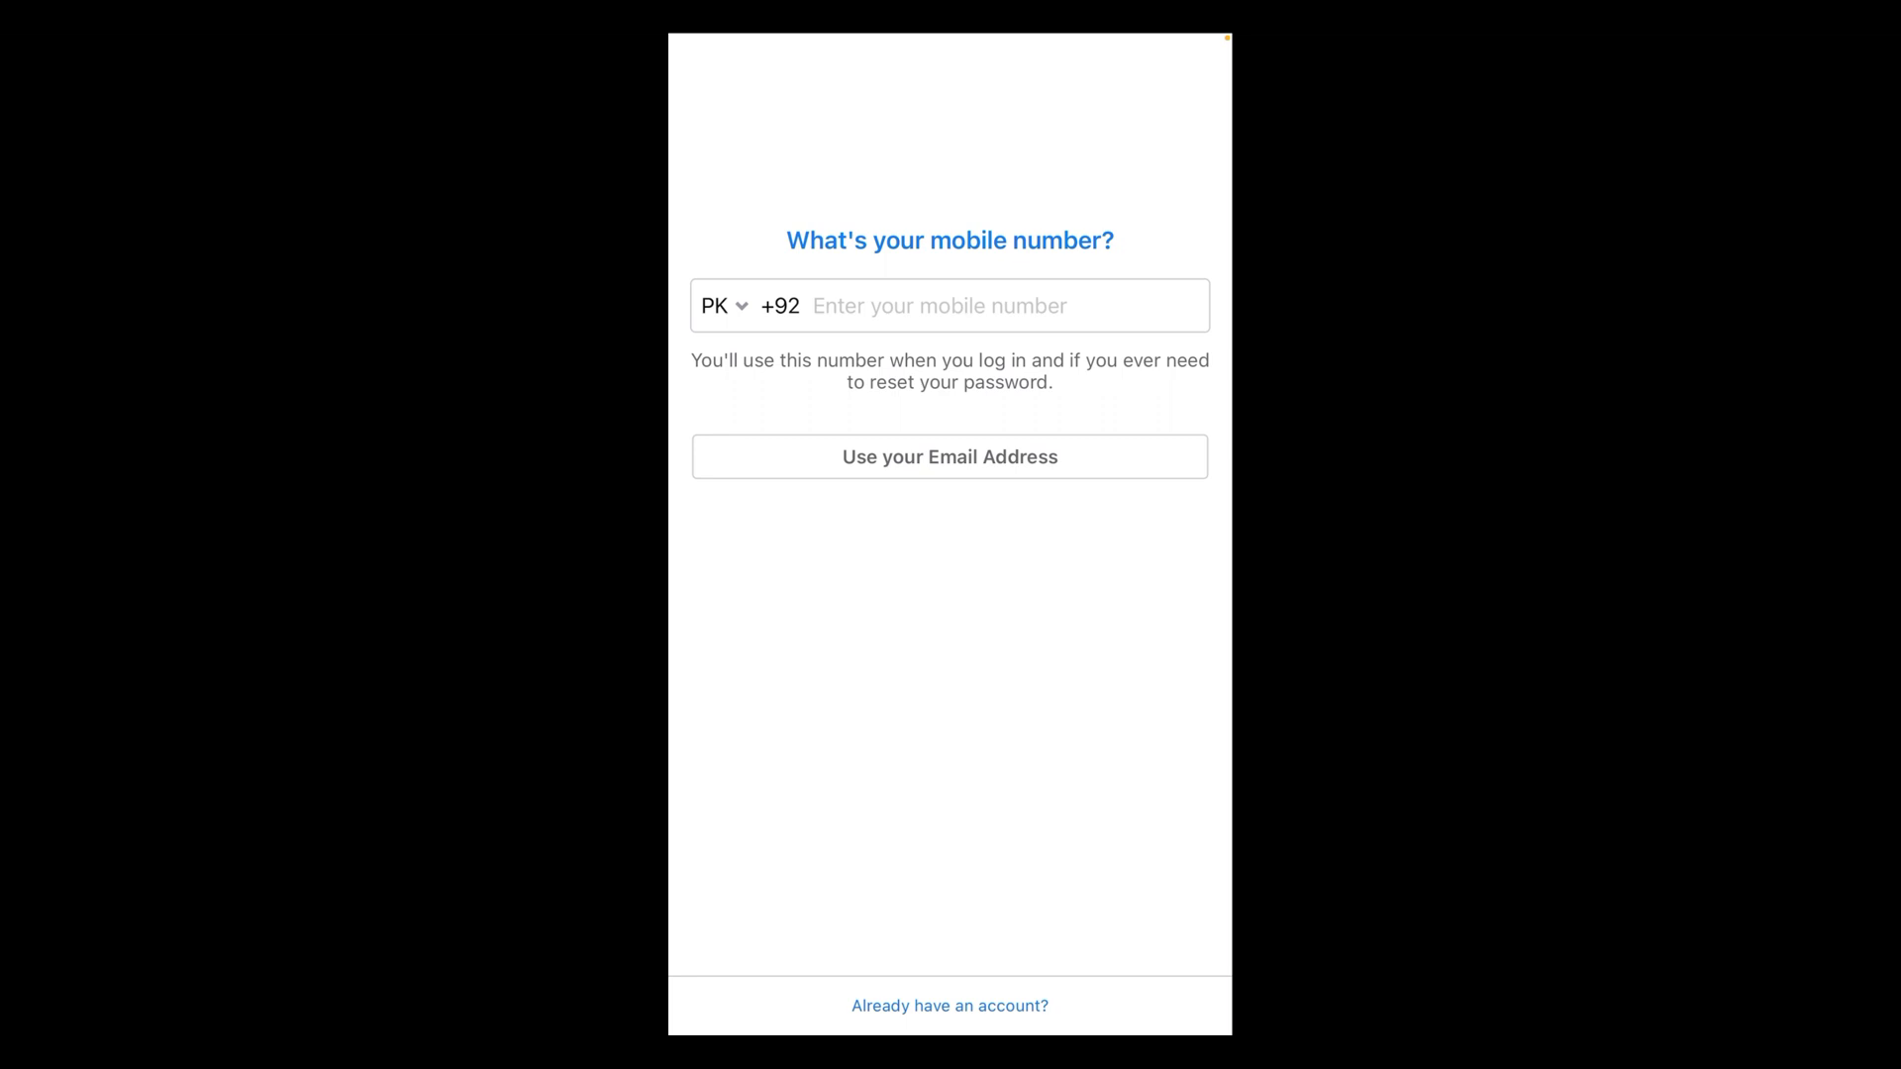
click(949, 457)
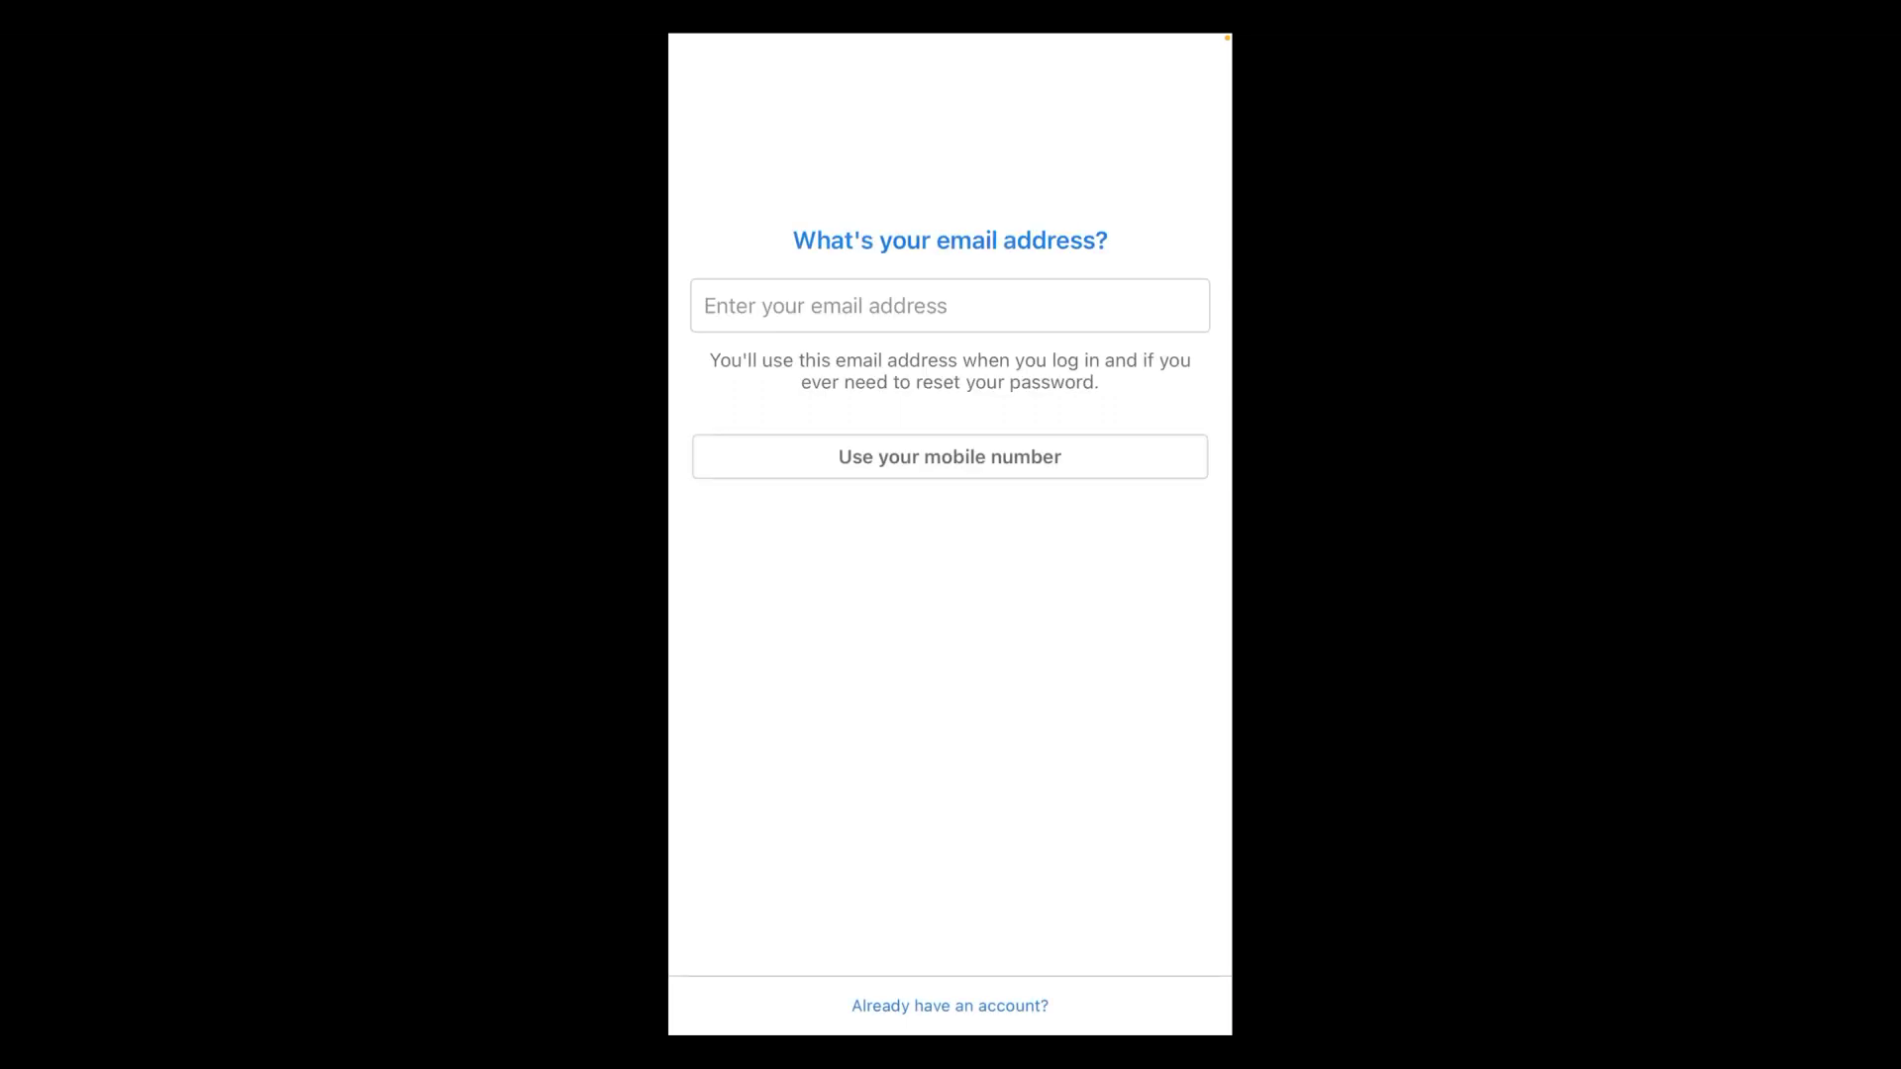
click(949, 305)
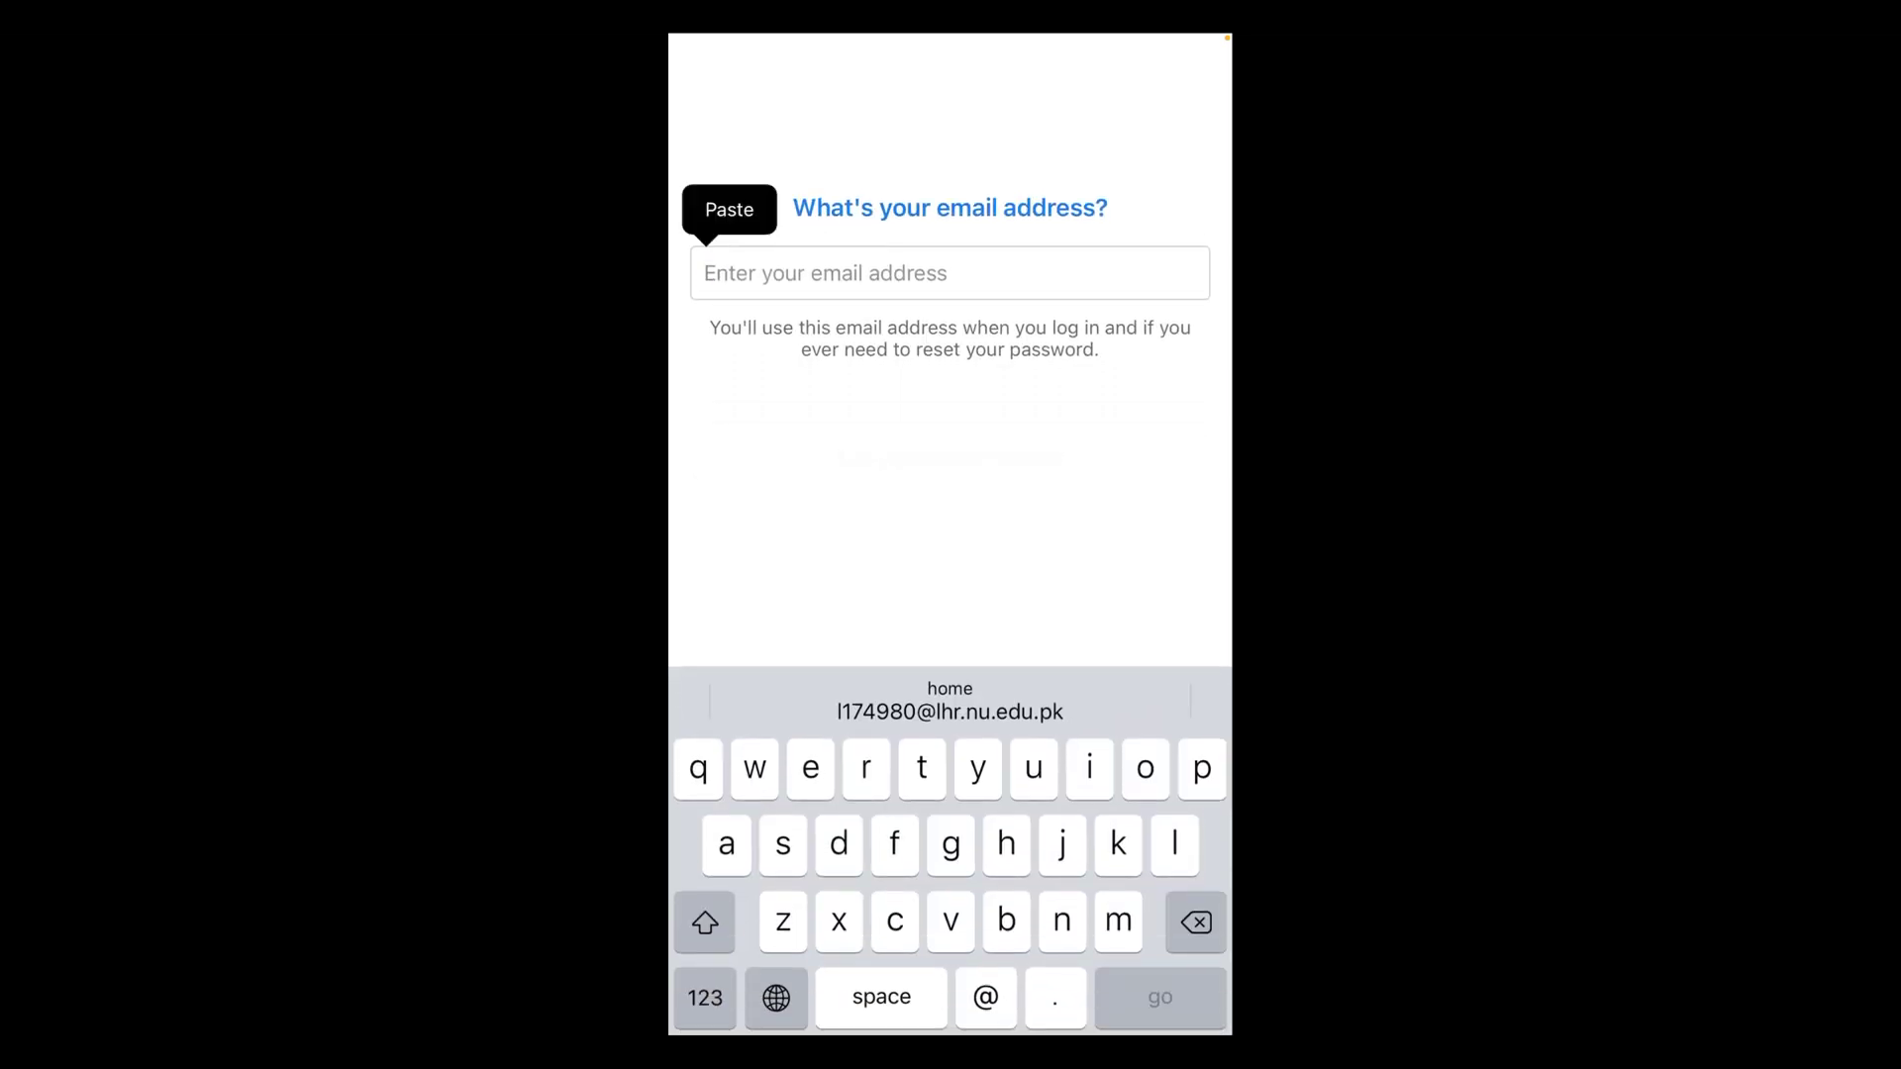
click(728, 210)
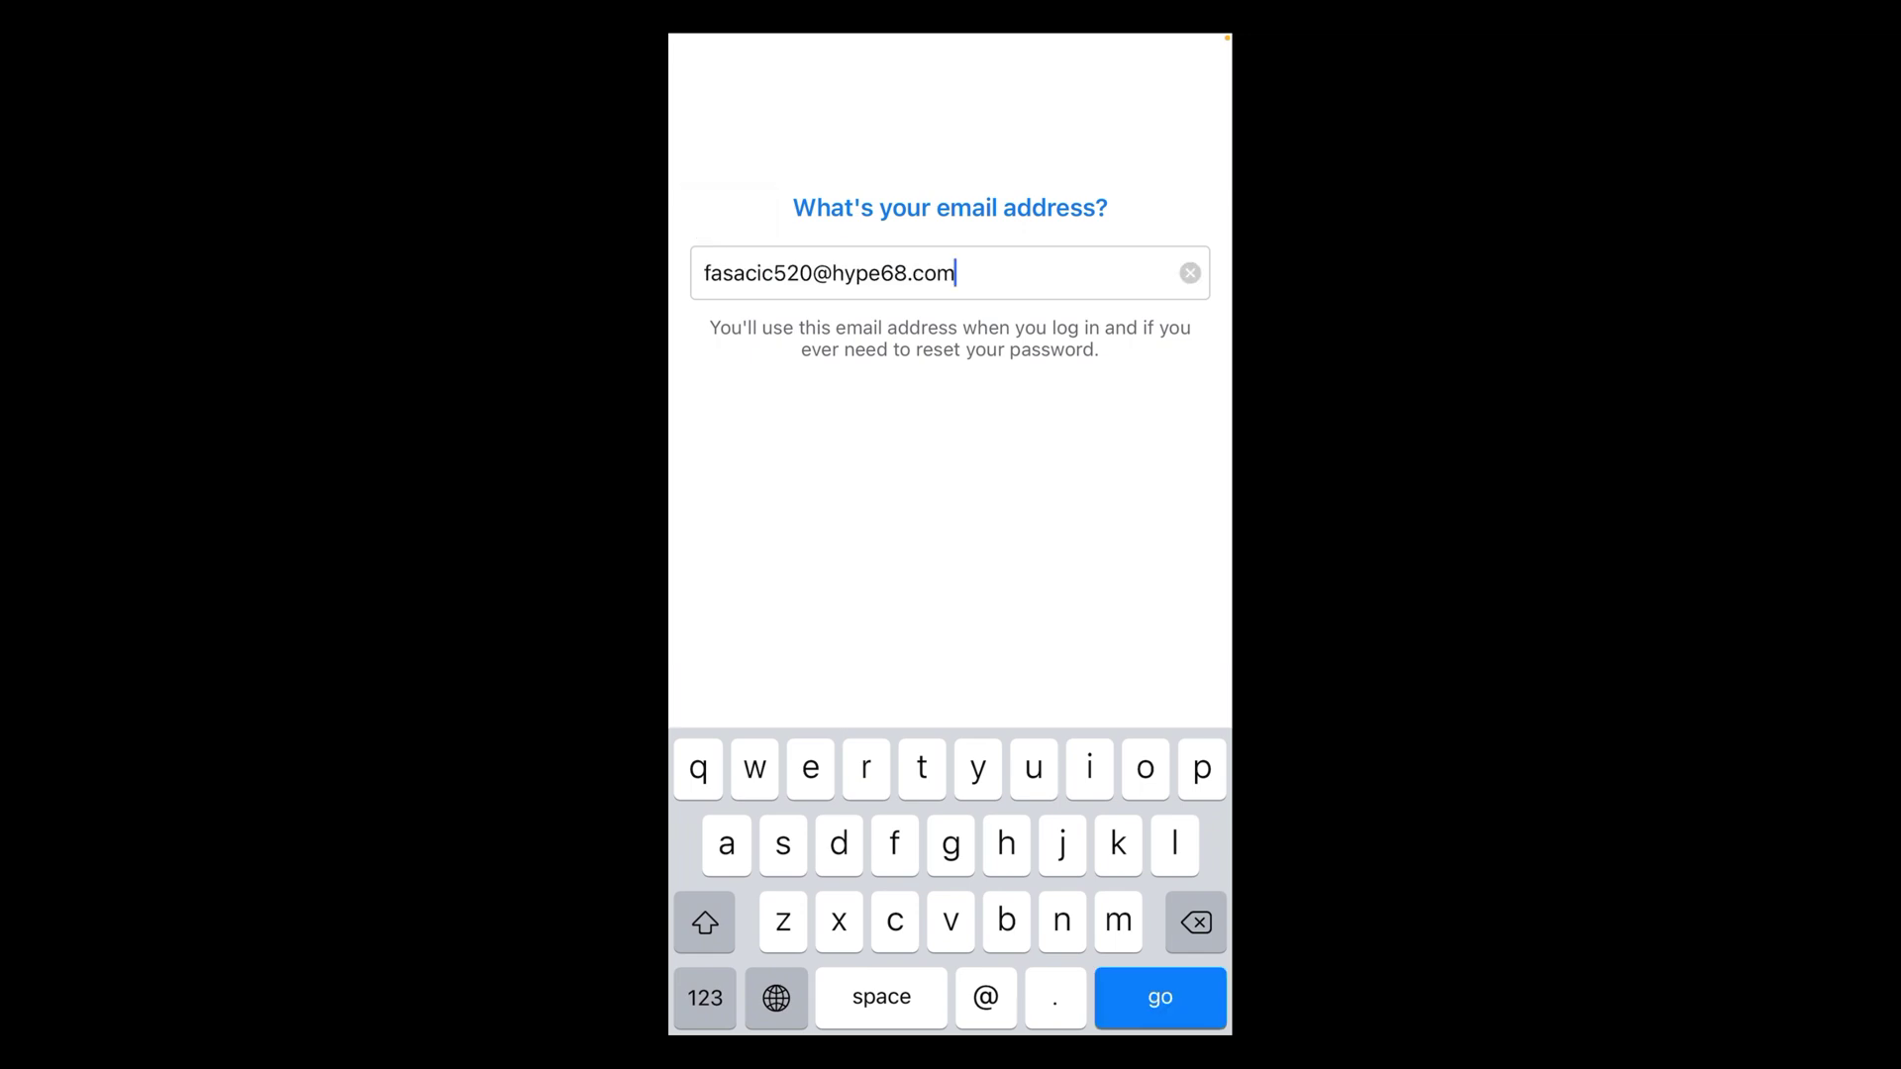
click(1161, 996)
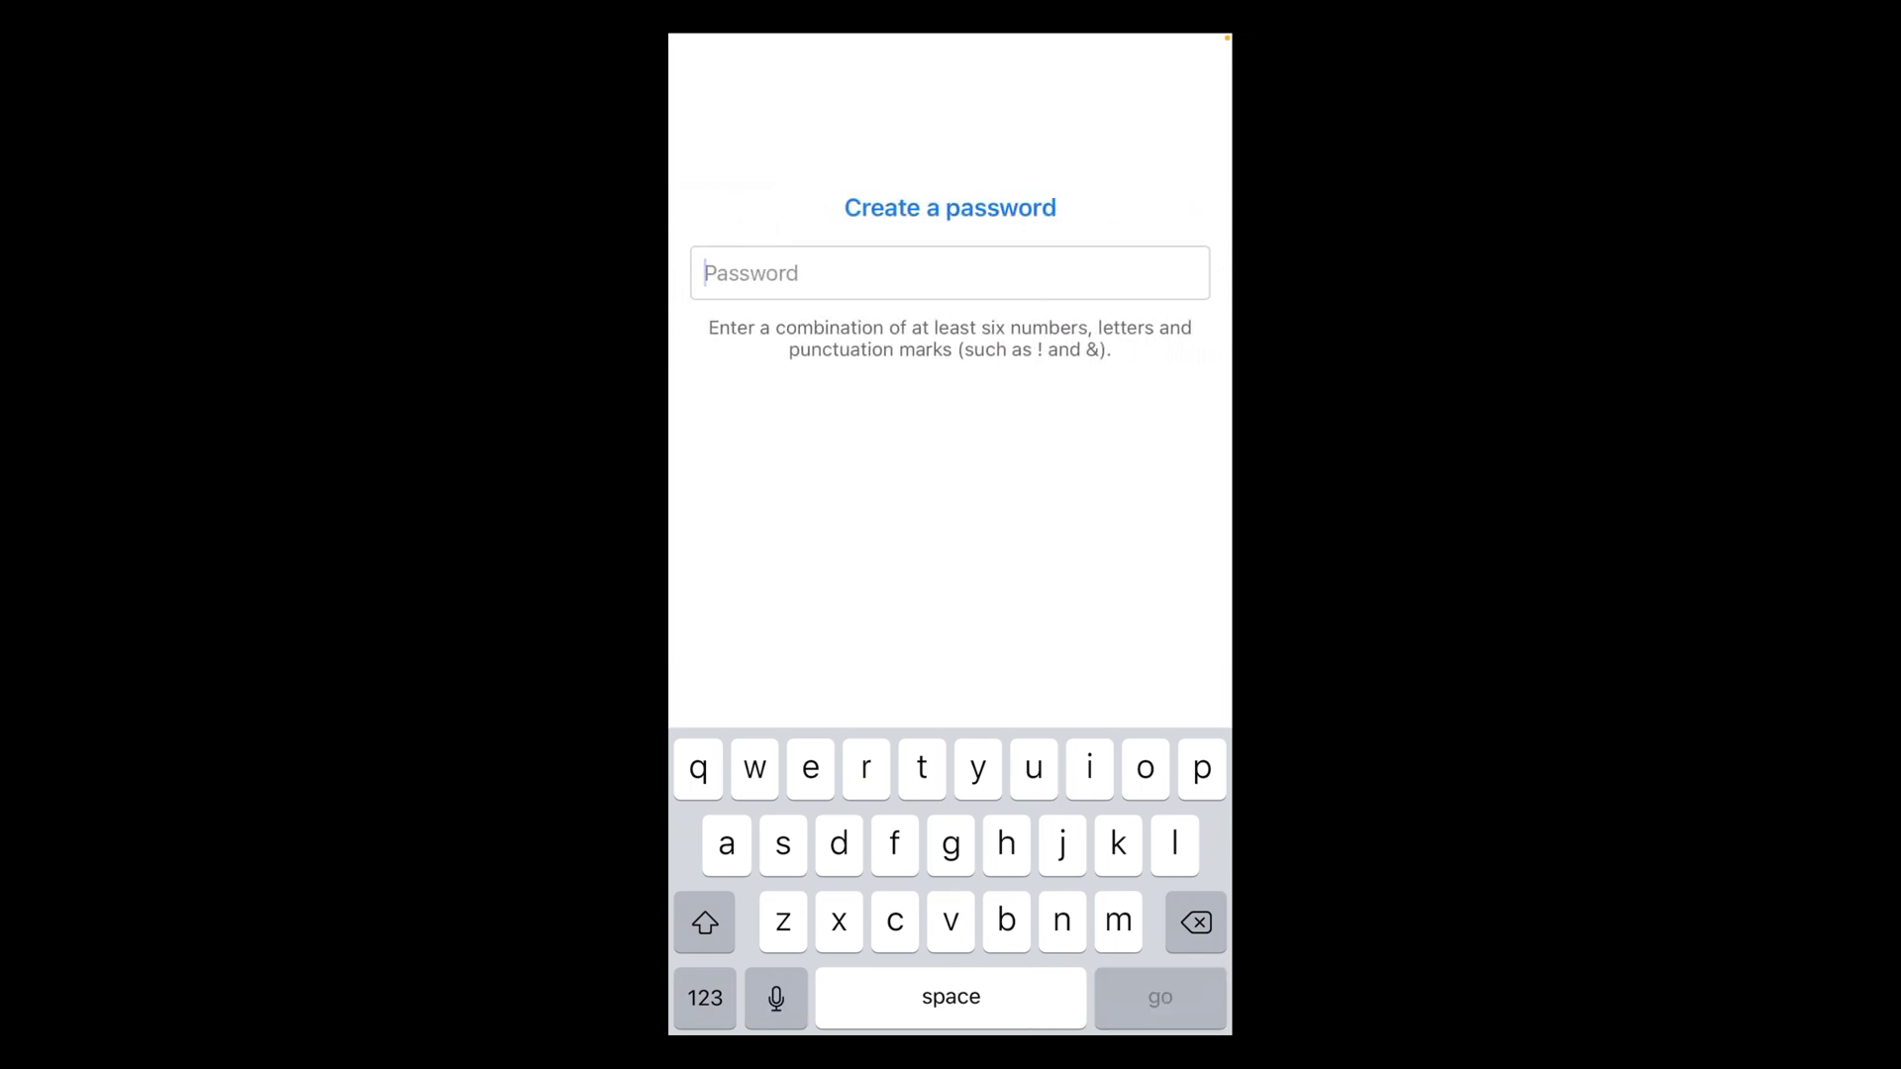
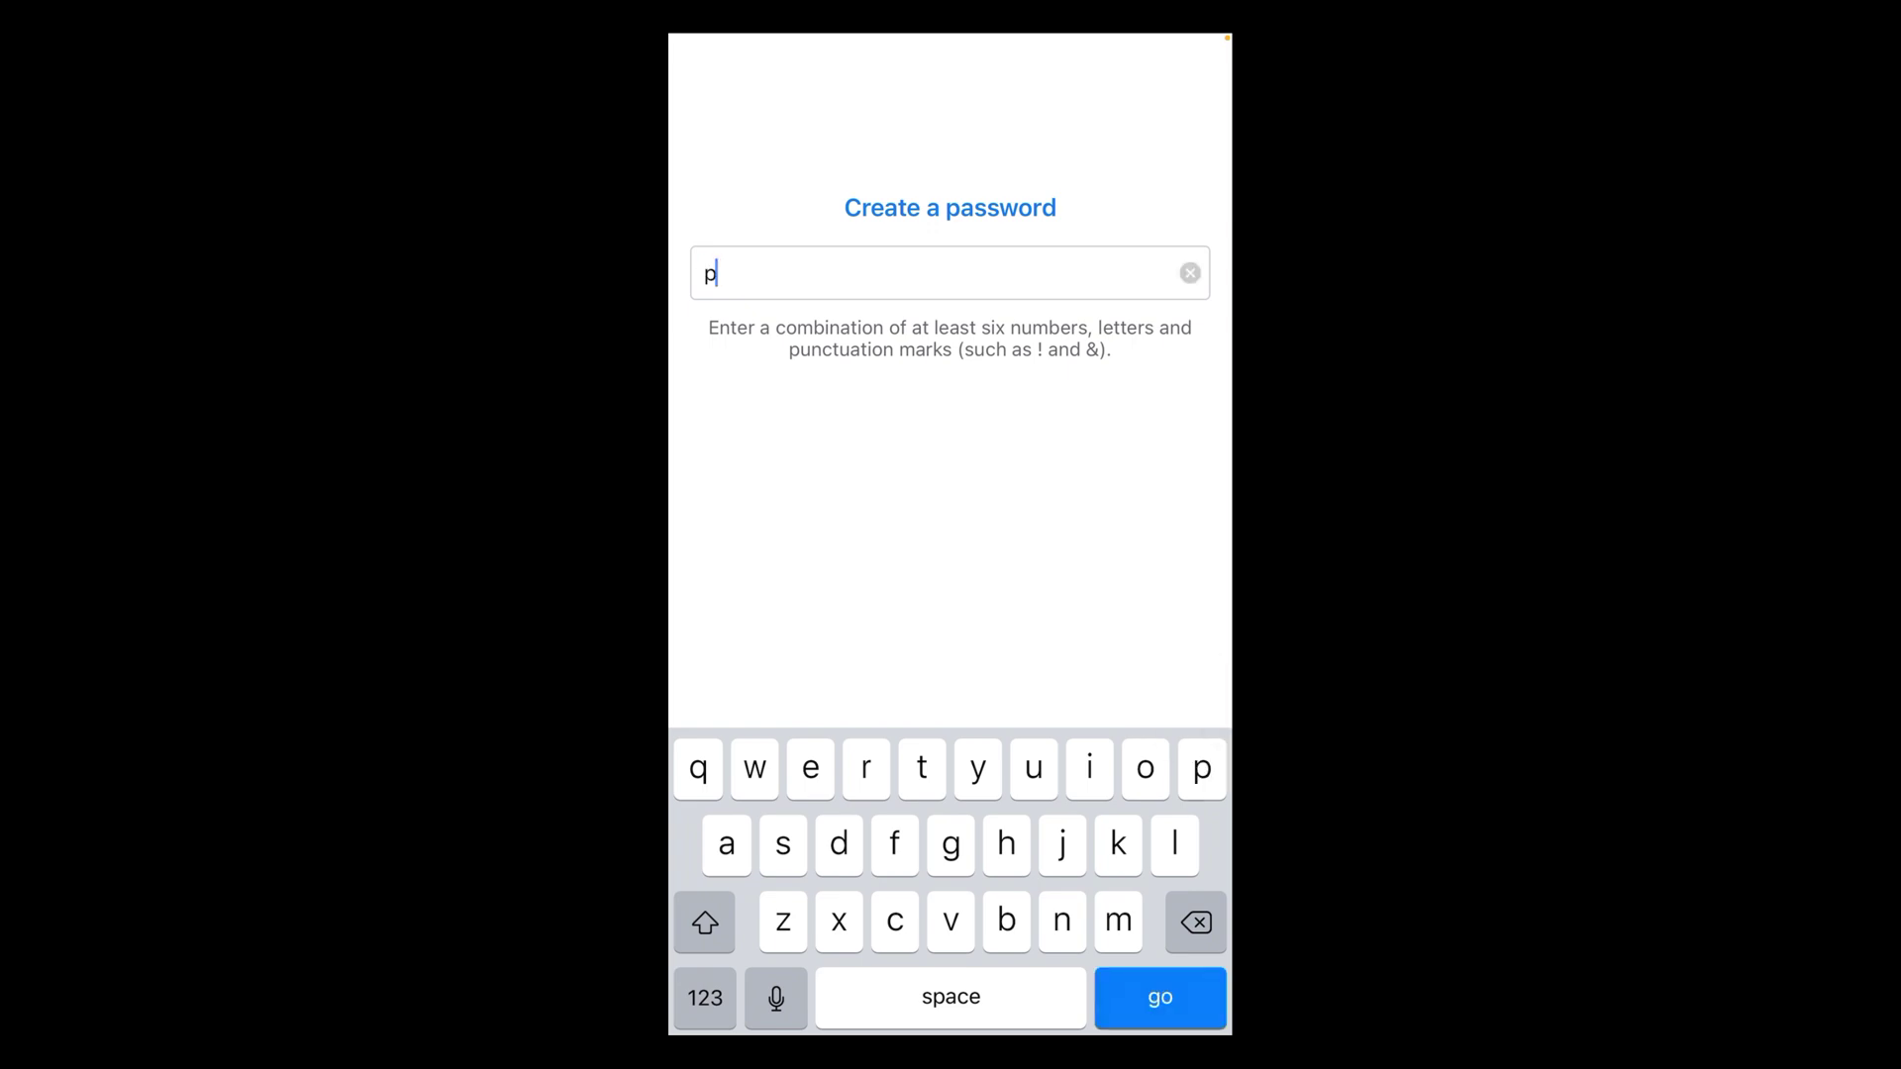
Enter a password of letters, digits and an underscore, declining the dictation prompt.
click(776, 996)
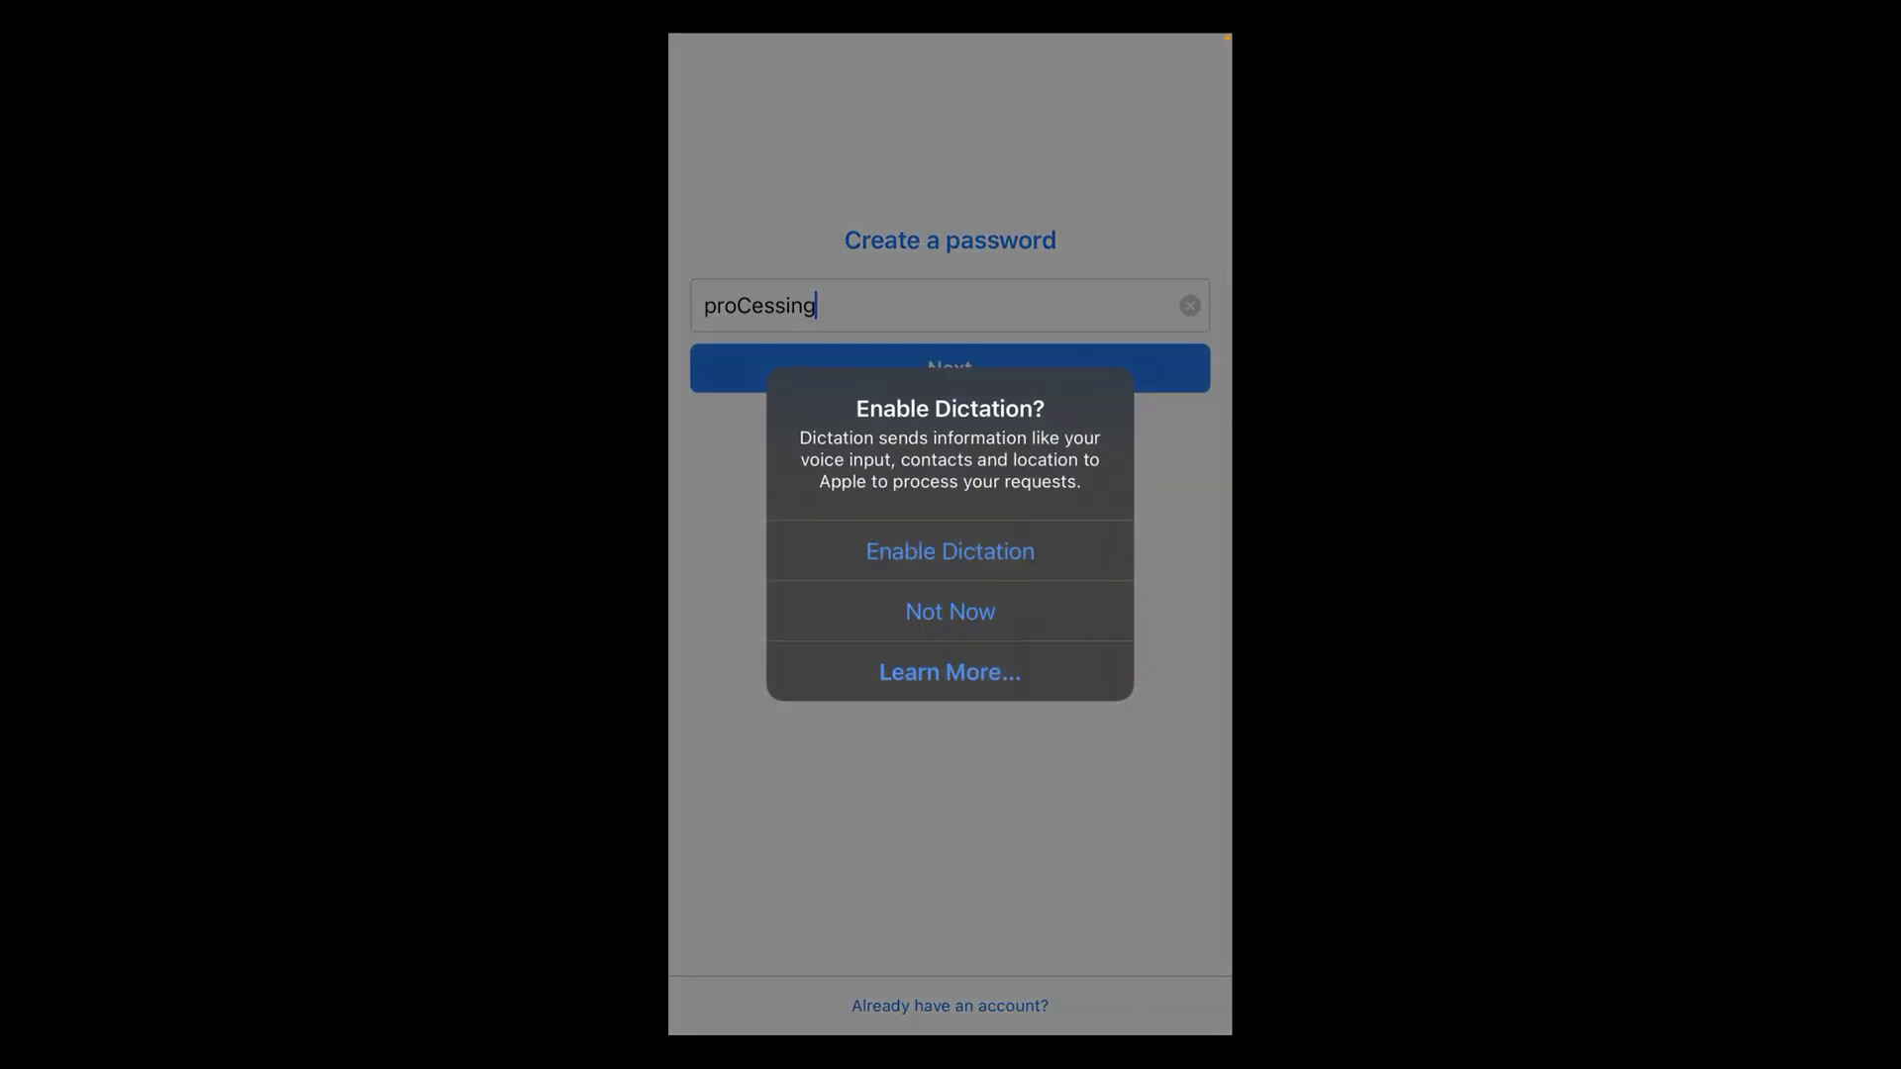
click(949, 610)
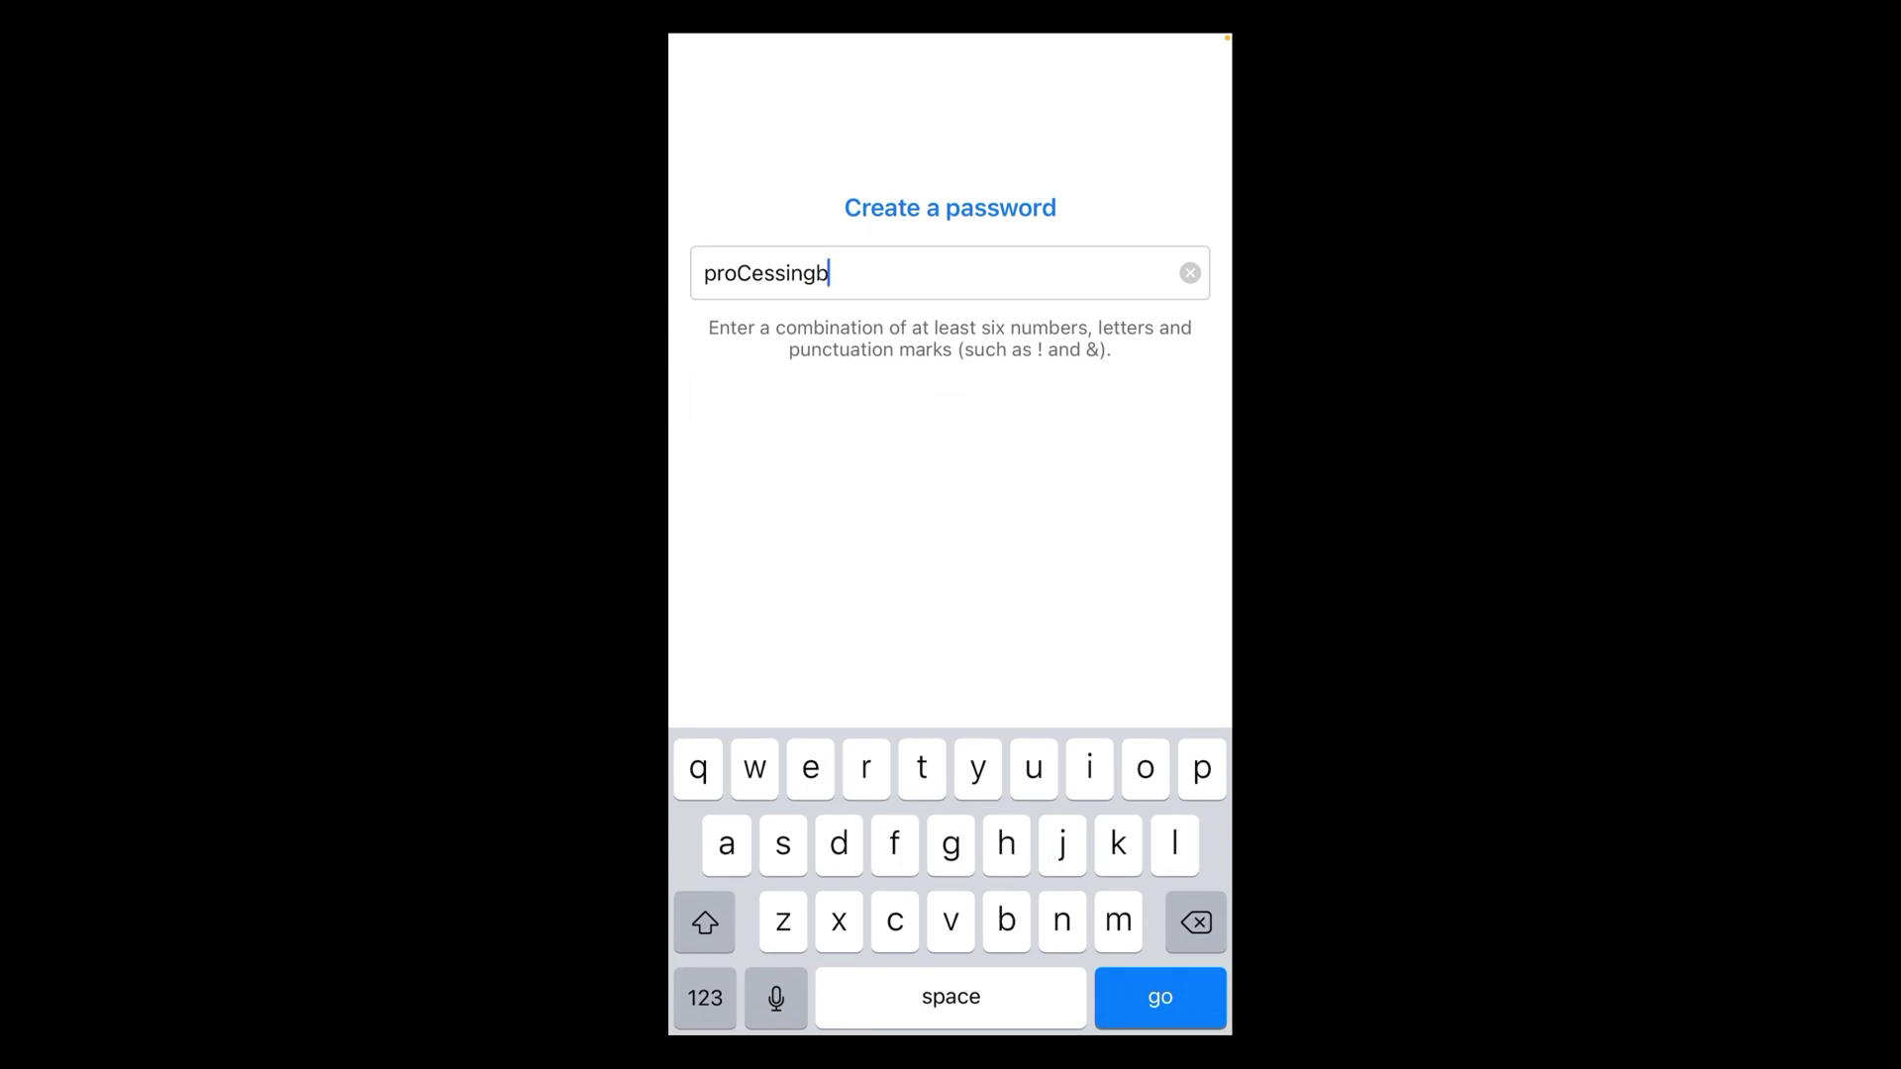
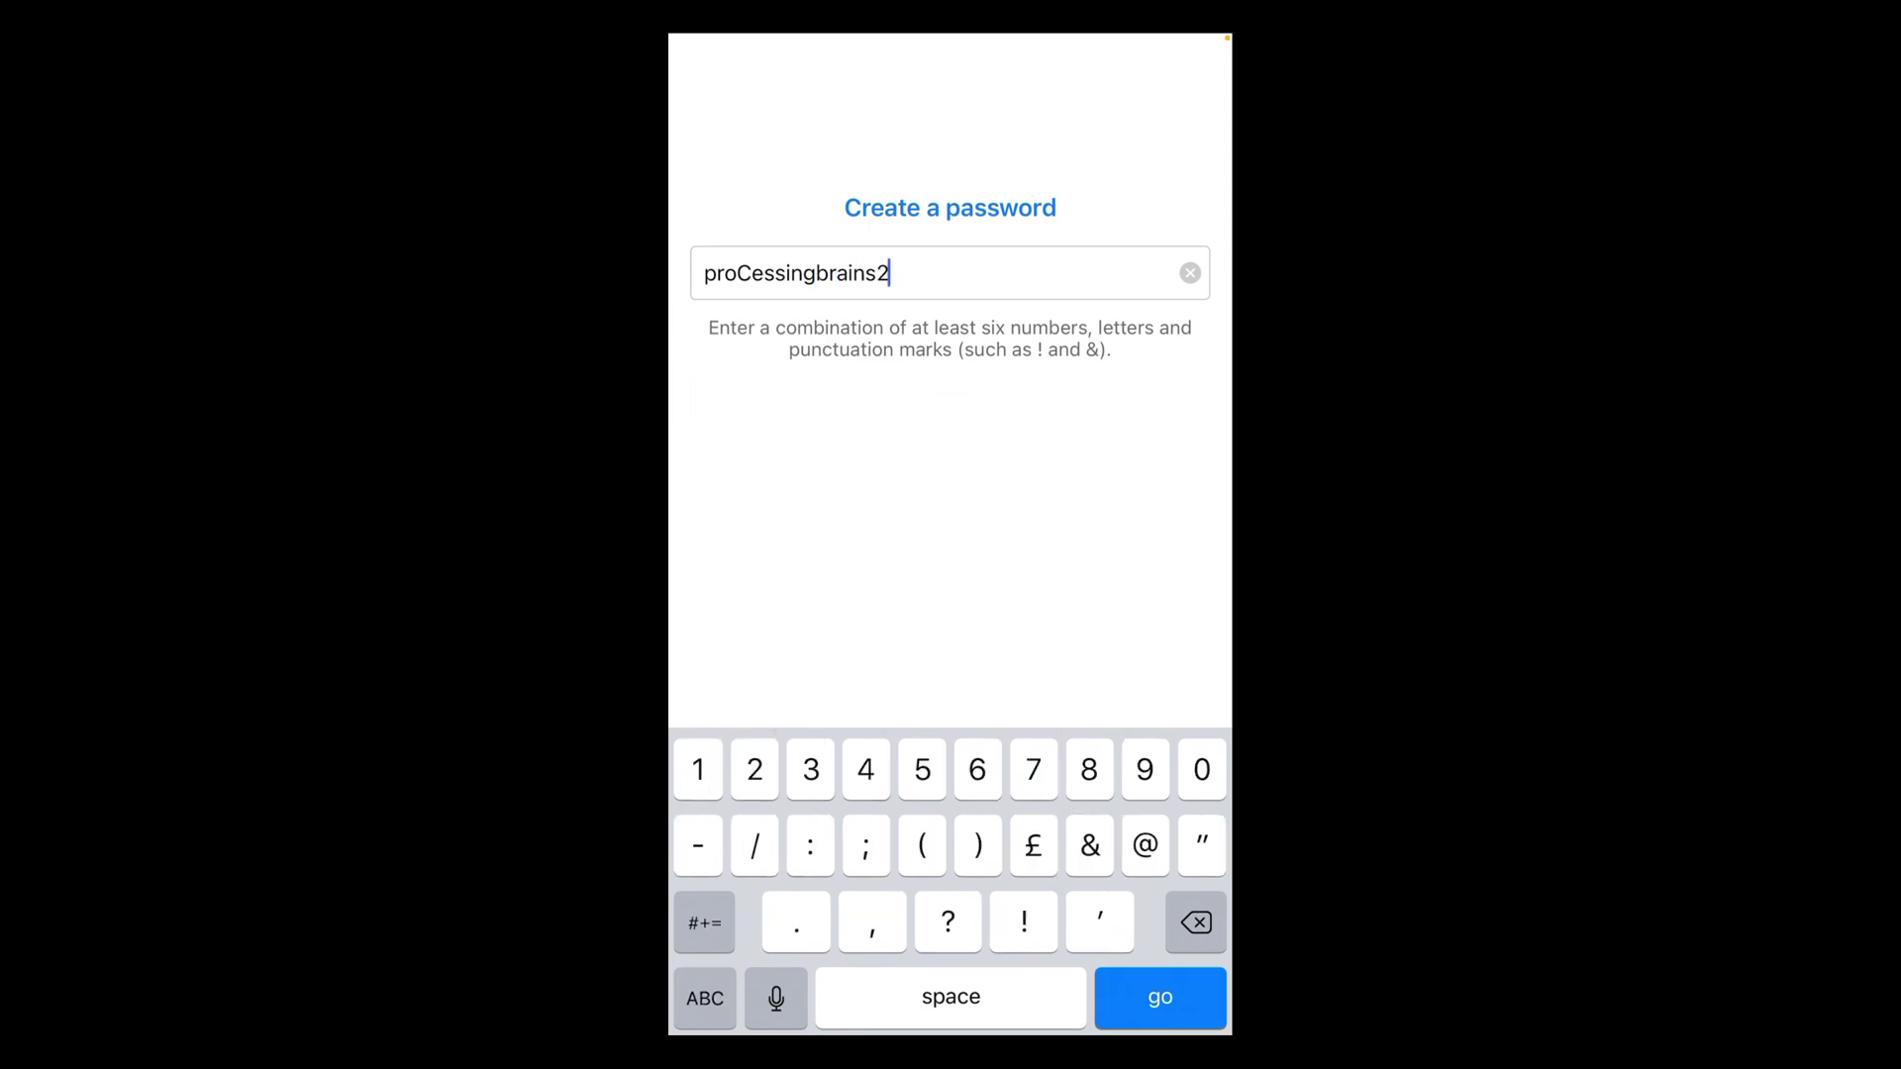
click(704, 923)
click(698, 845)
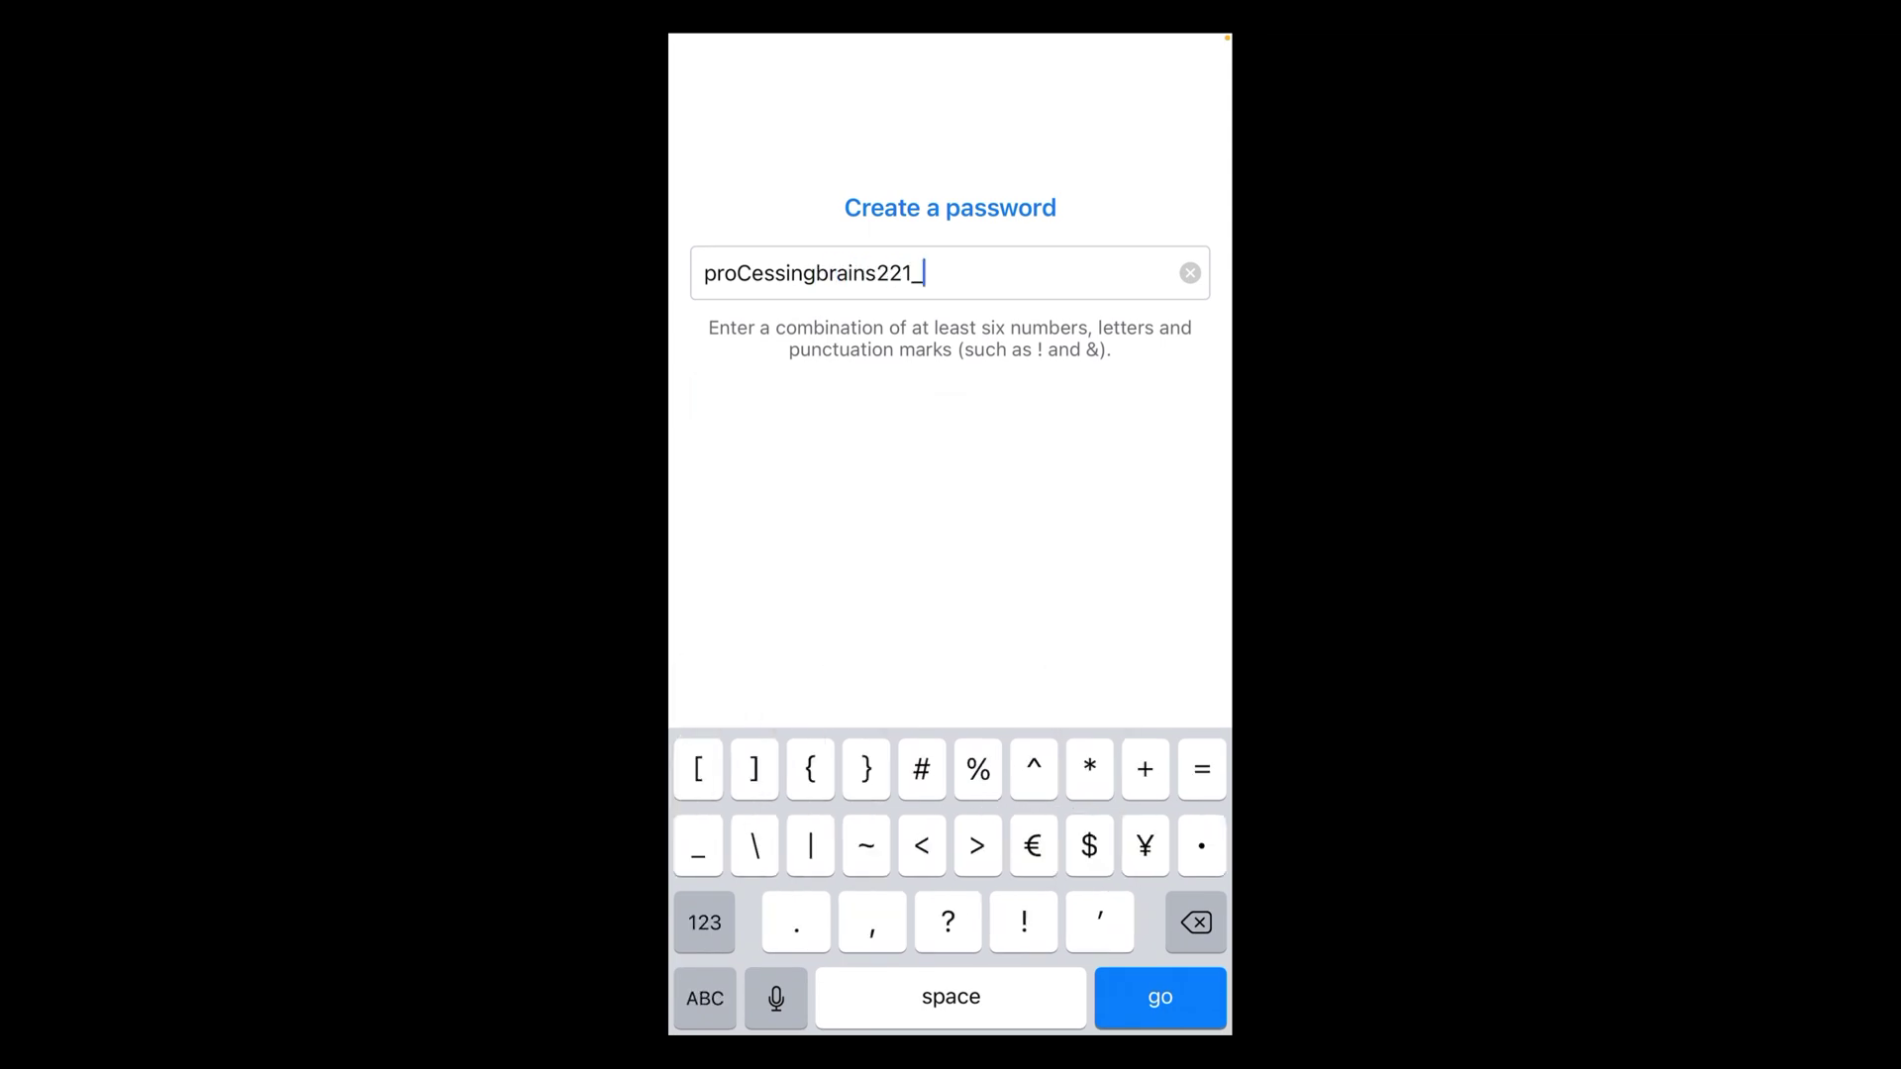
click(1160, 996)
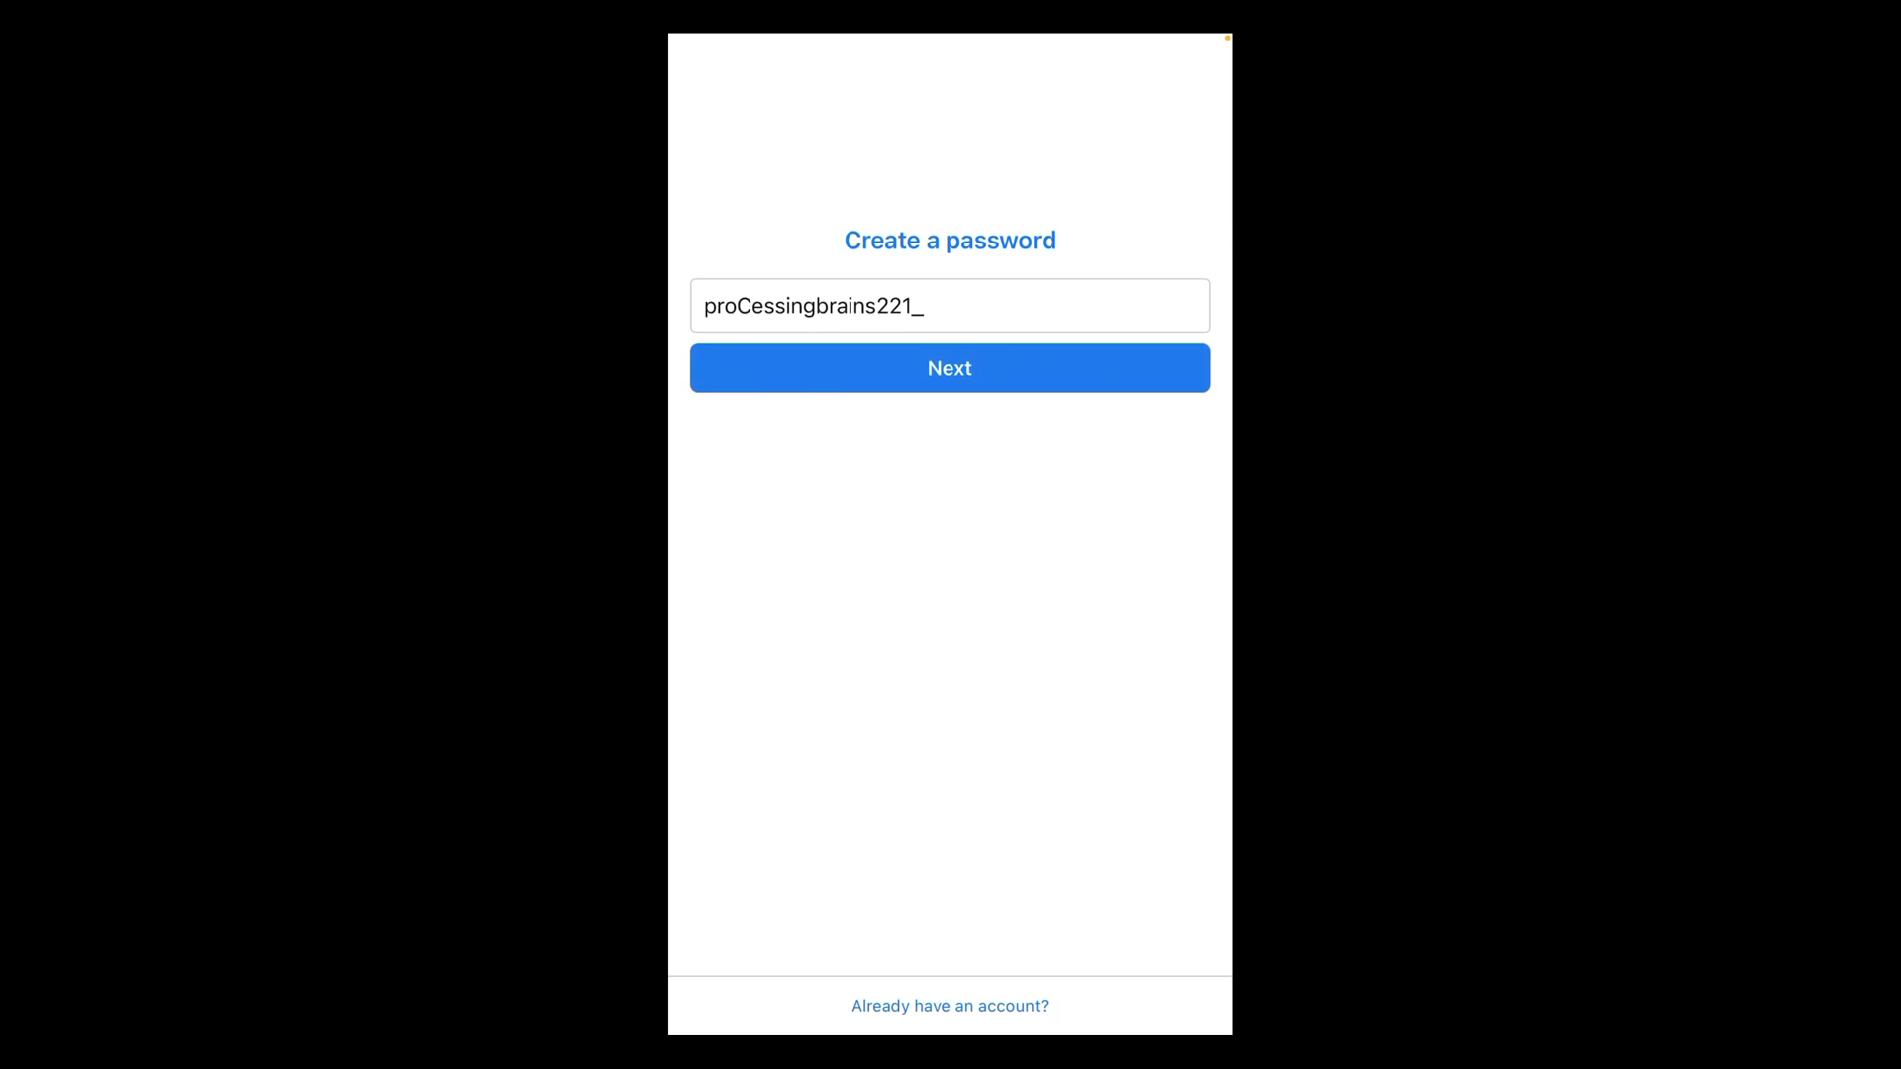
Submit the password and agree to the terms to create the account.
click(949, 367)
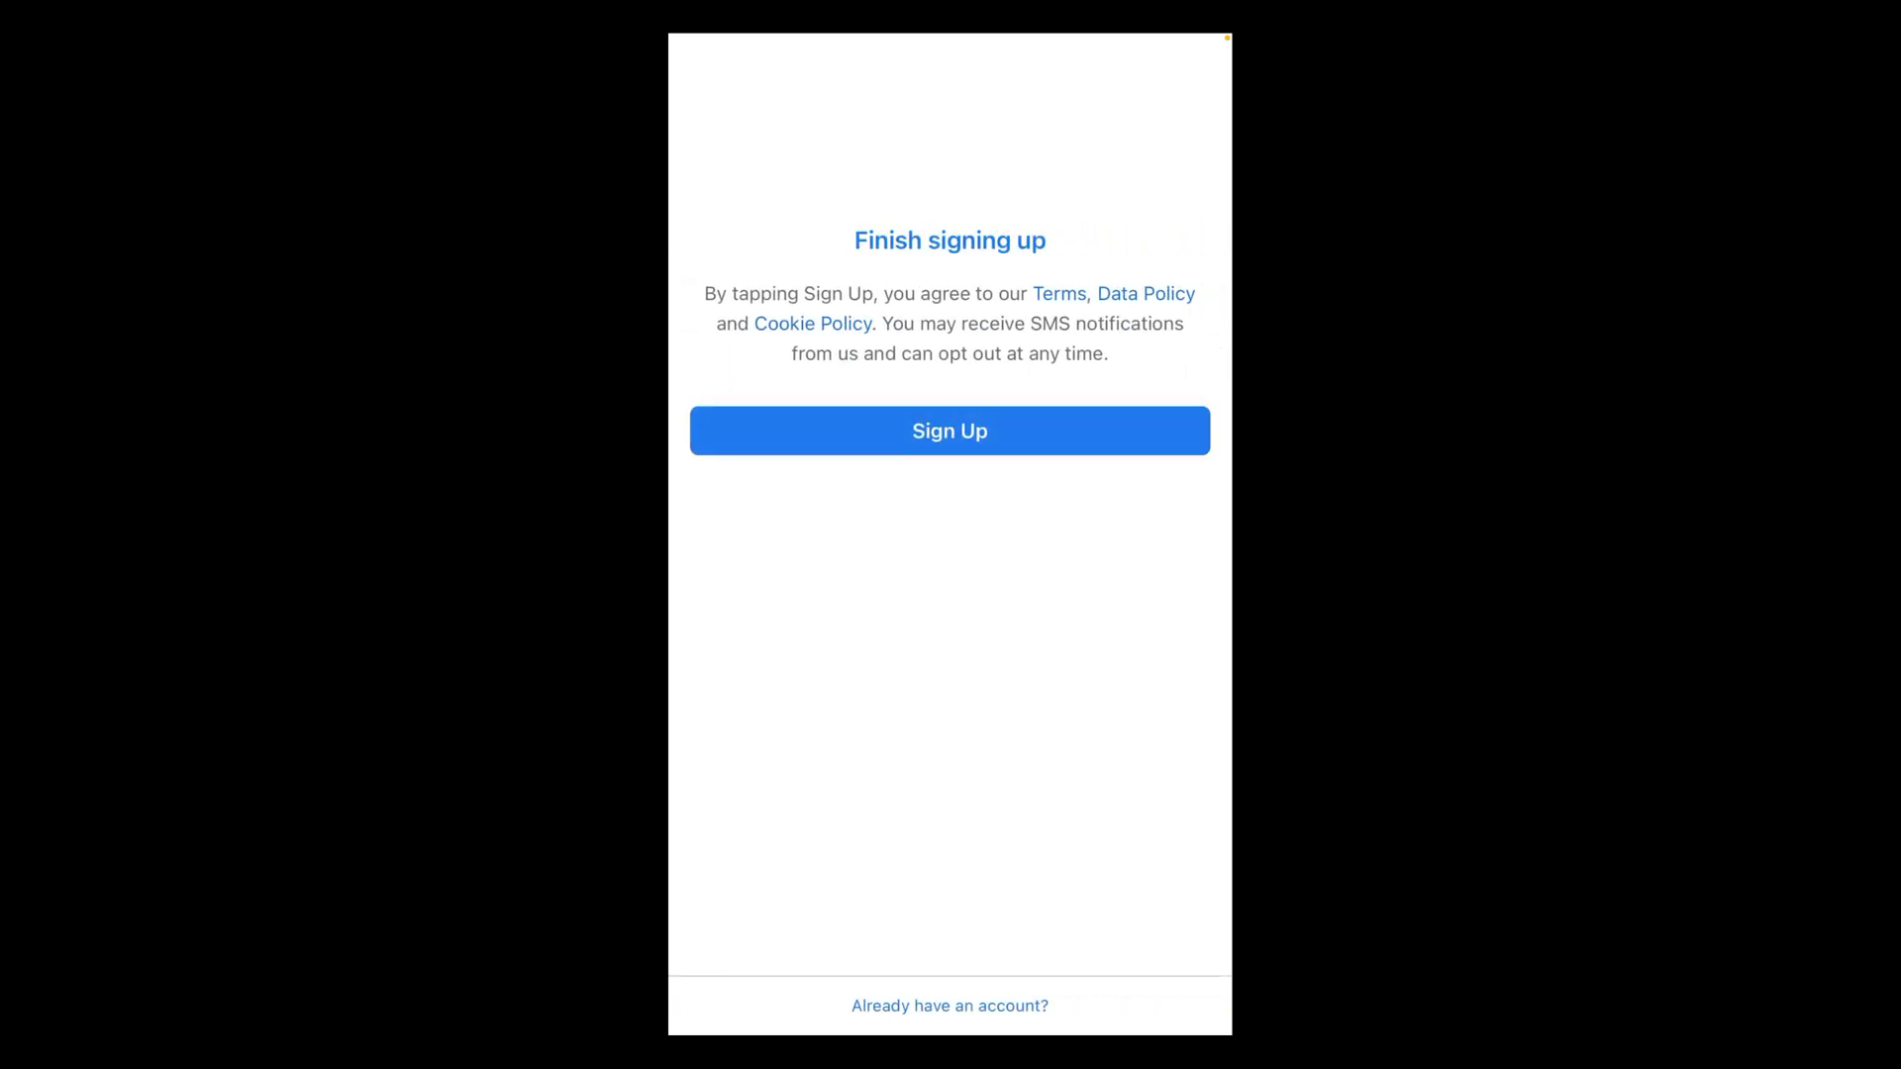
click(950, 430)
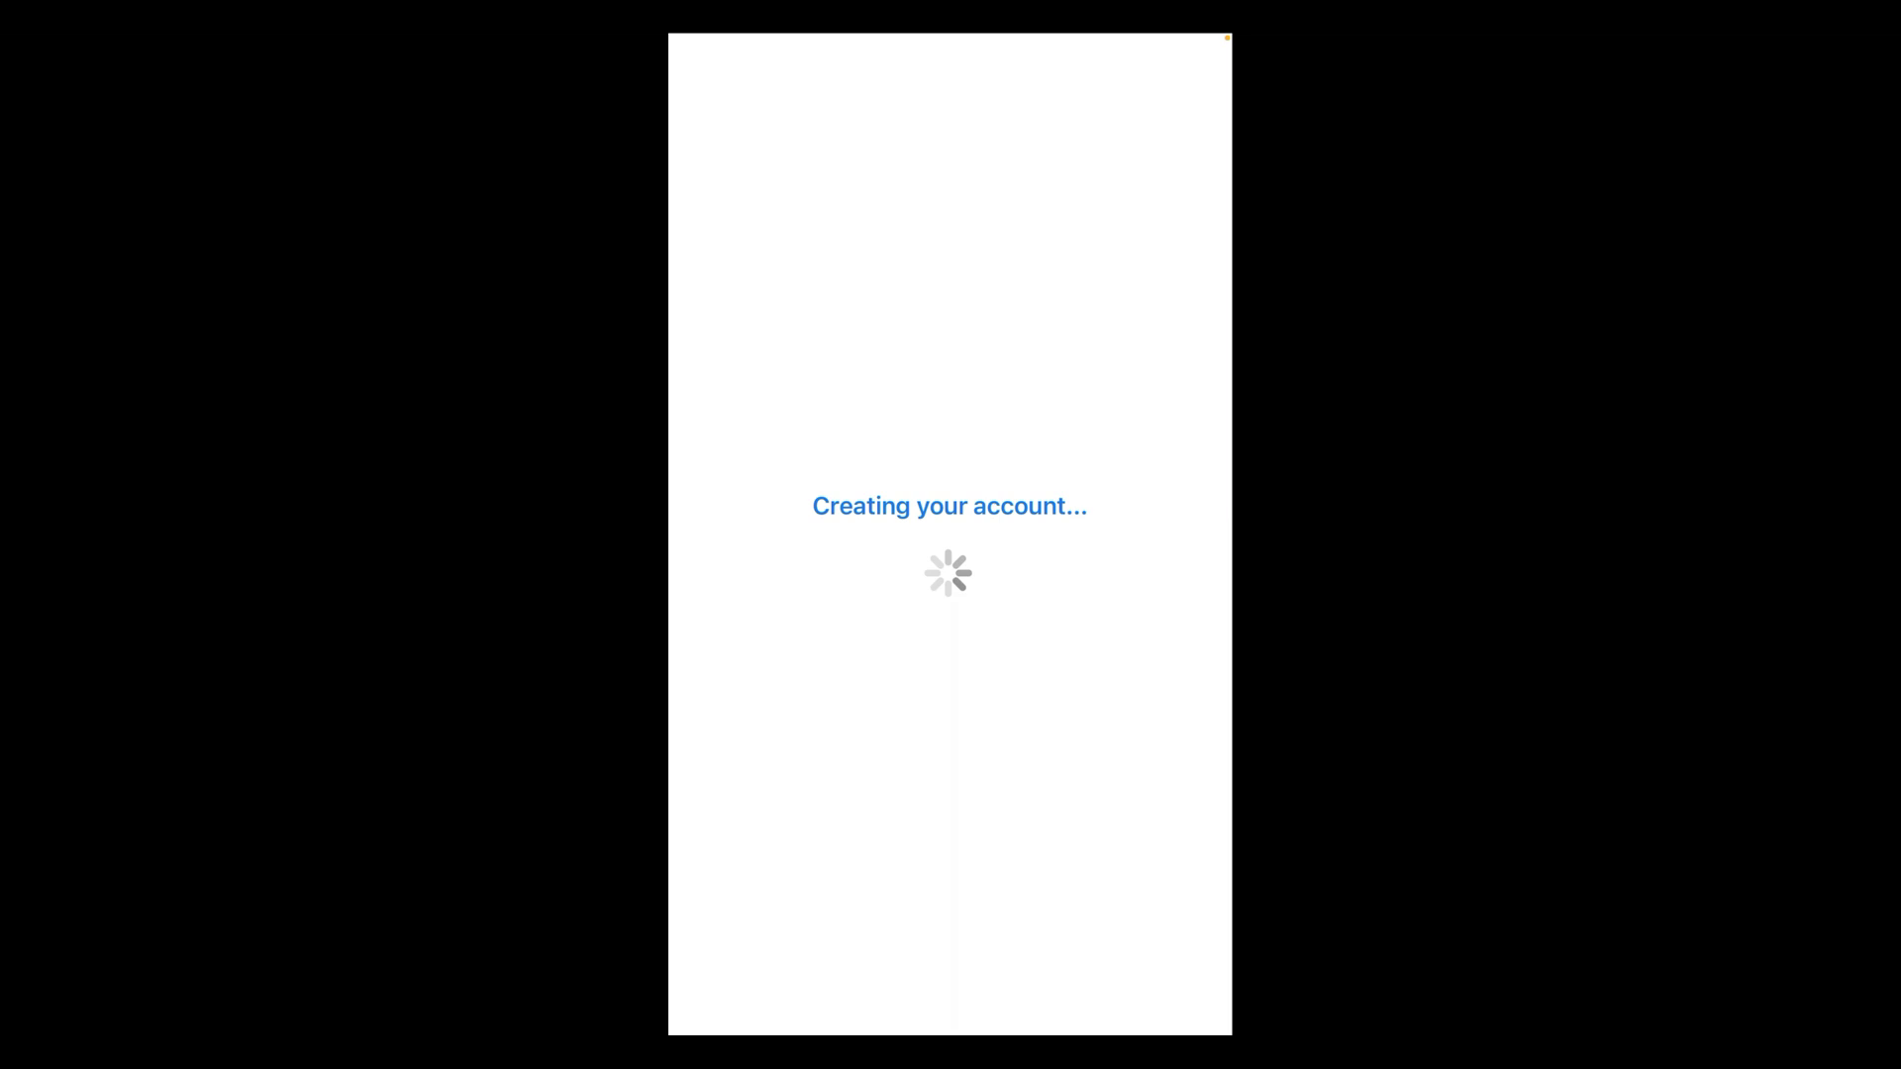